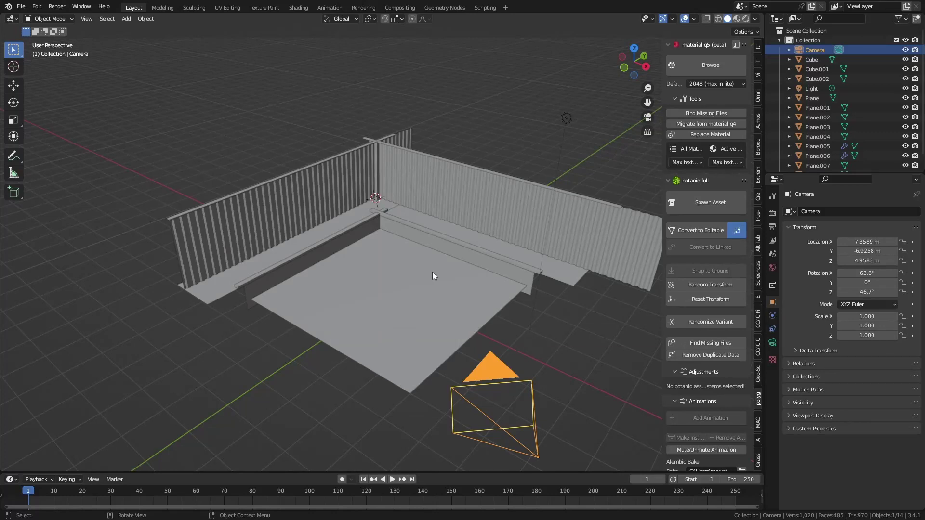
scroll(383, 240, "up", 2)
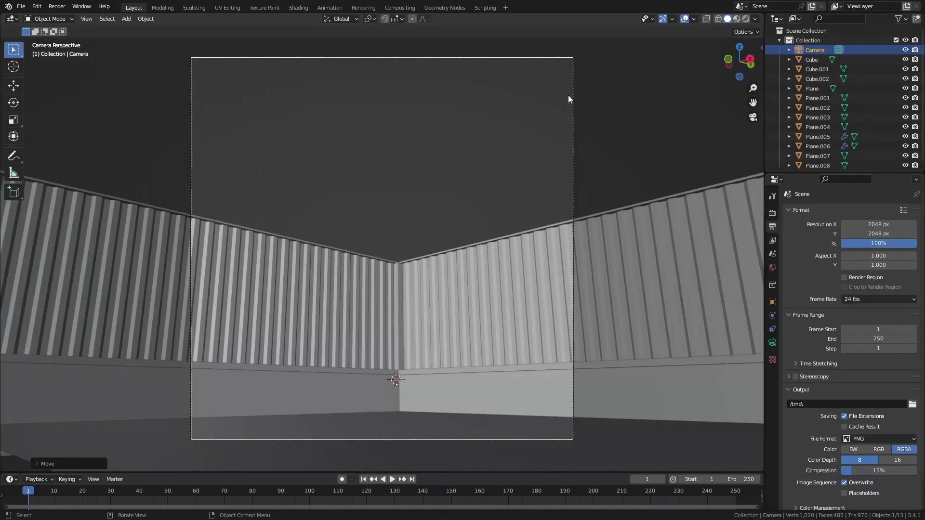
middle_click_drag(568, 95, 412, 340)
left_click(350, 316)
left_click(347, 322)
left_click(415, 317)
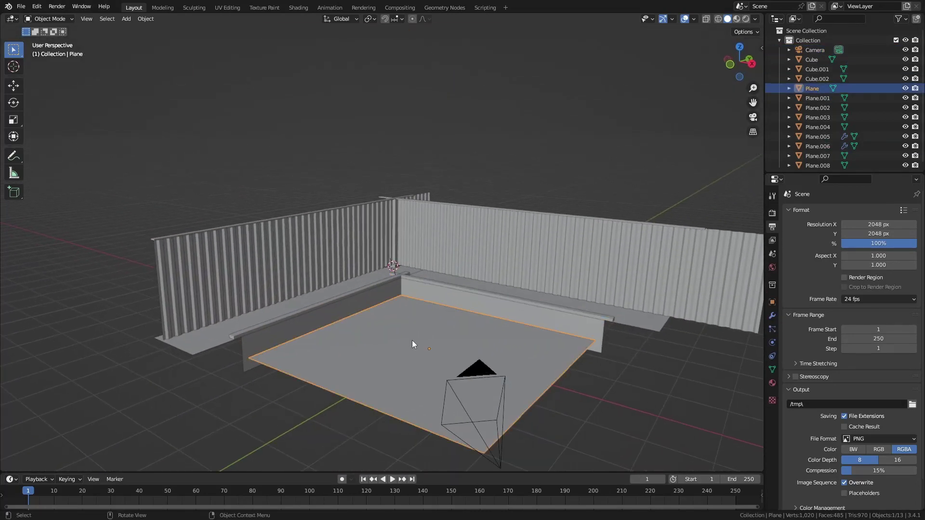
left_click(331, 292)
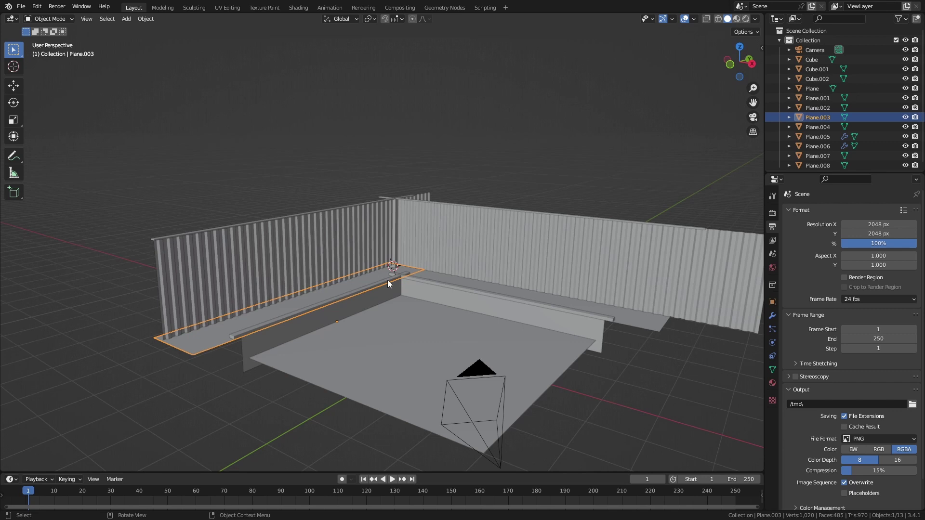
scroll(444, 279, "up", 2)
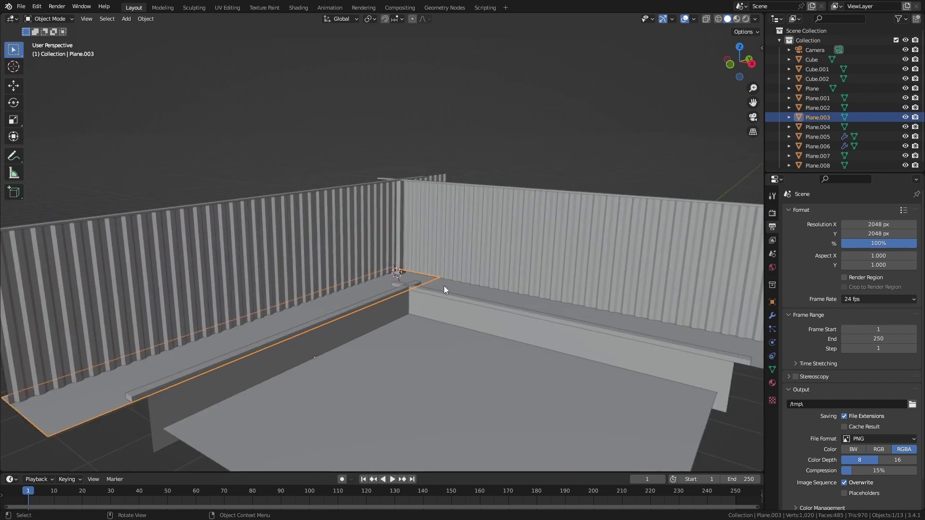
key("m")
left_click(654, 215)
key("Escape")
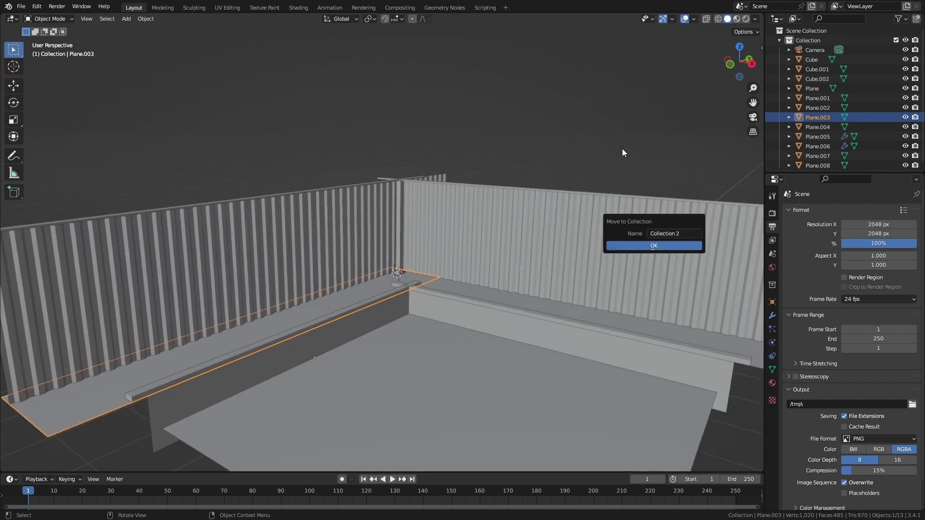
key("Escape")
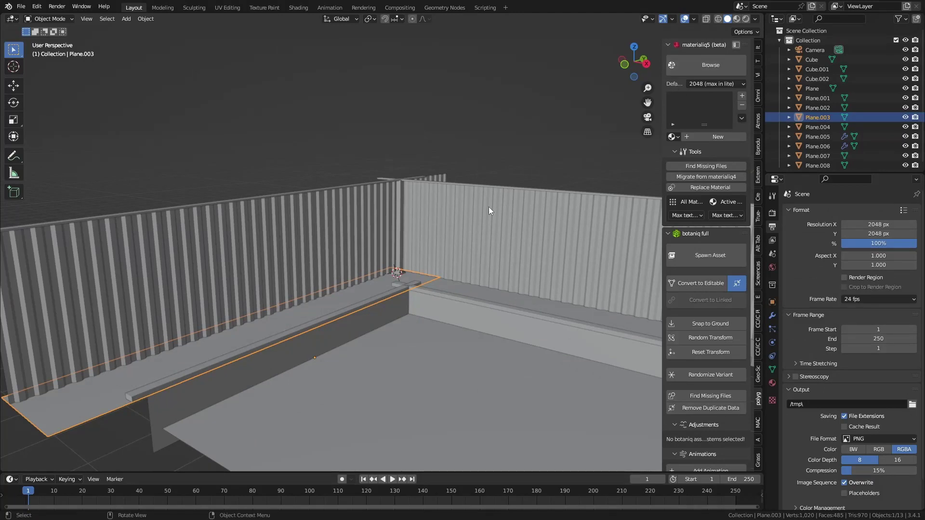
Select the left-hand corrugated fence panel and open the materialiq asset browser, viewing the botaniq category before returning to the library root.
left_click(448, 184)
left_click(709, 66)
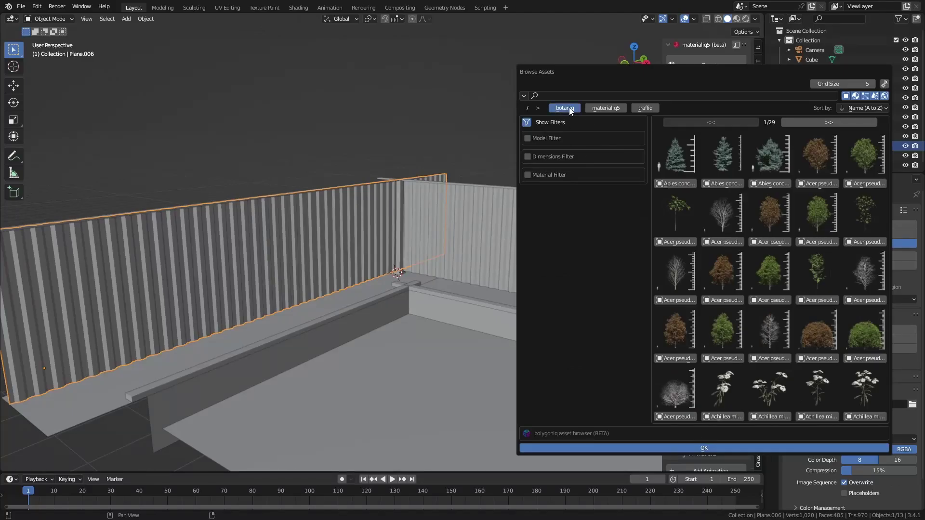
left_click(564, 108)
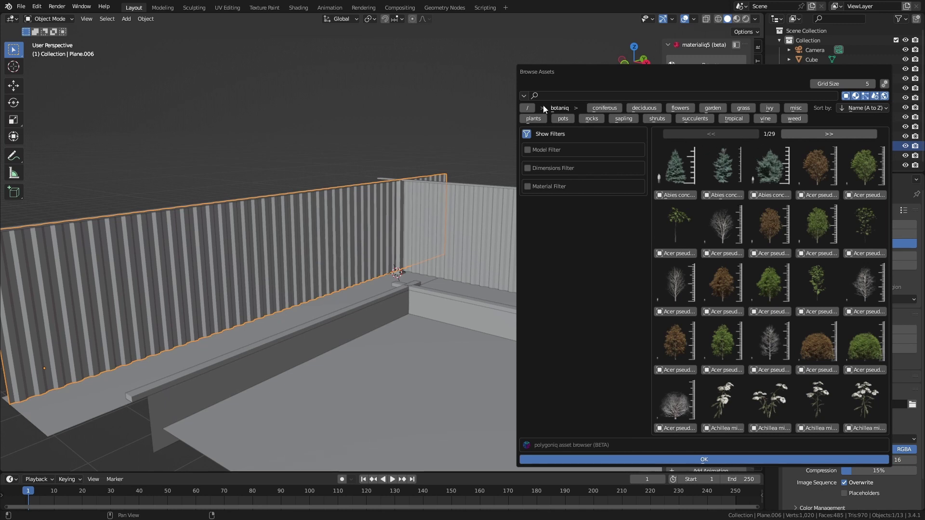
left_click(528, 106)
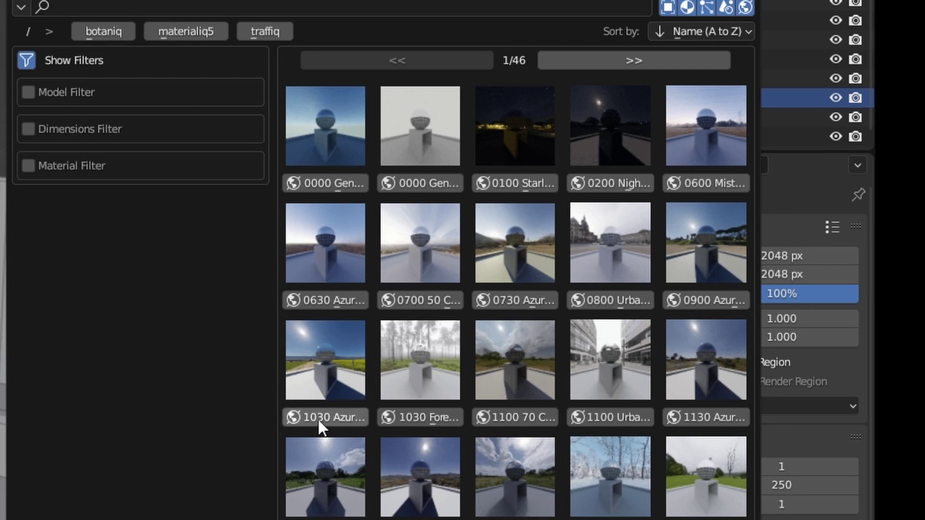
Look through the ML_Metal pages and the MM_Moldable-Materials category of materialiq5 for a fence material.
left_click(198, 31)
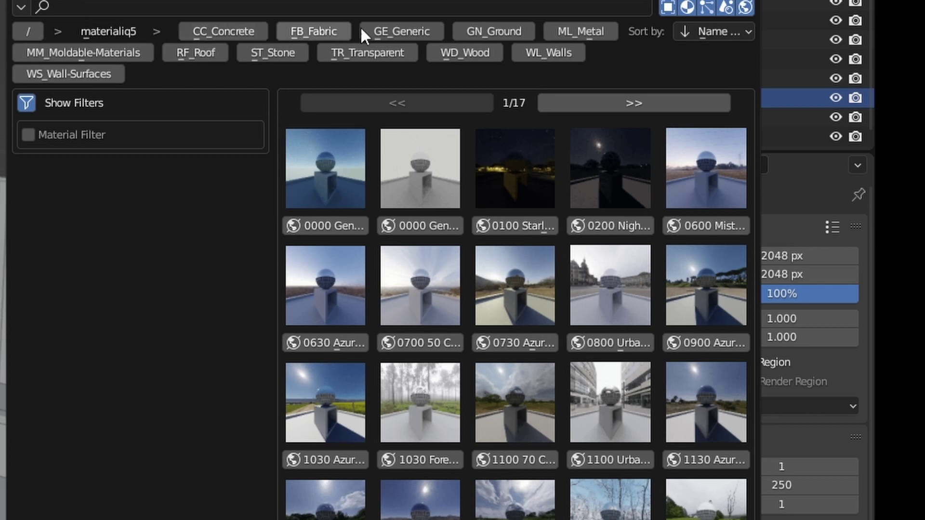
left_click(580, 33)
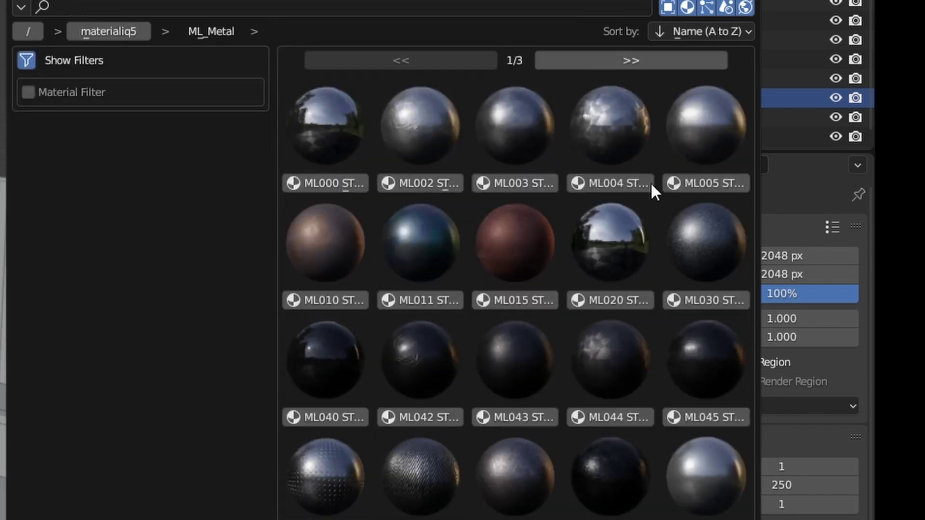
left_click(623, 59)
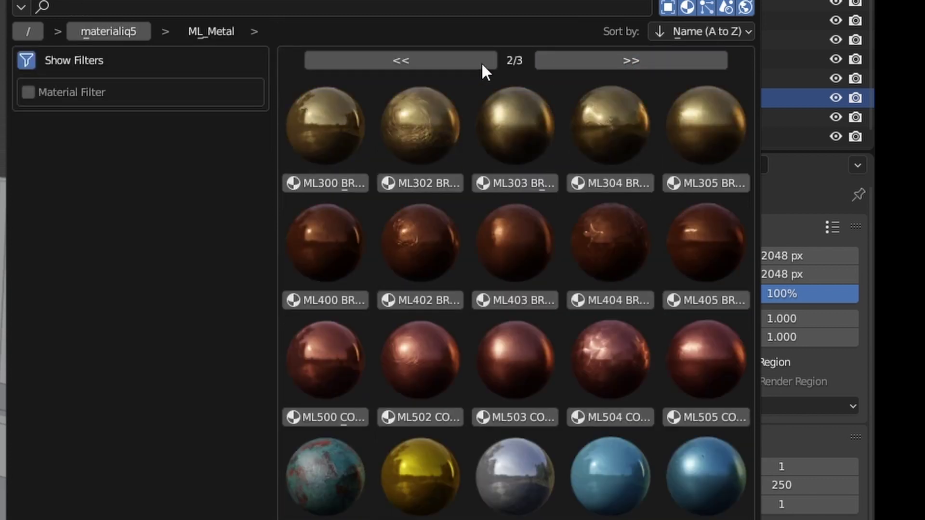
left_click(569, 60)
left_click(419, 60)
left_click(419, 60)
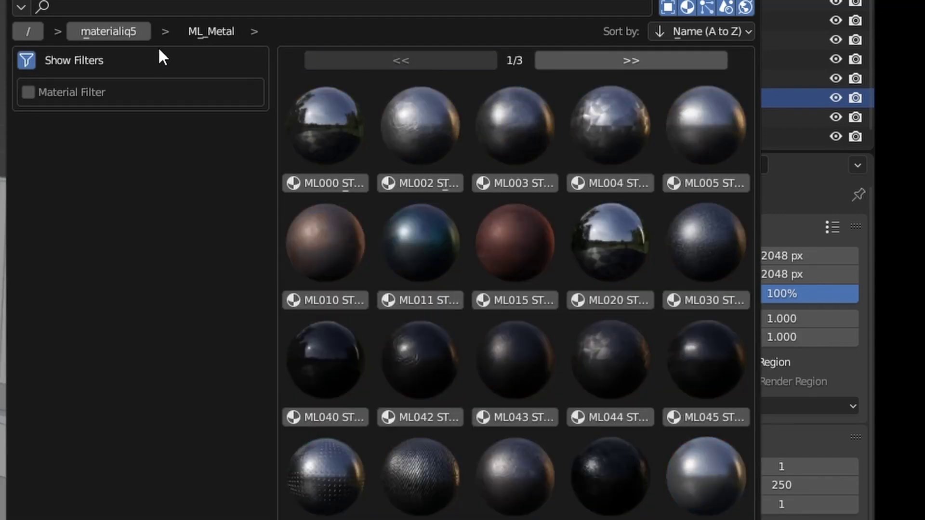
left_click(41, 31)
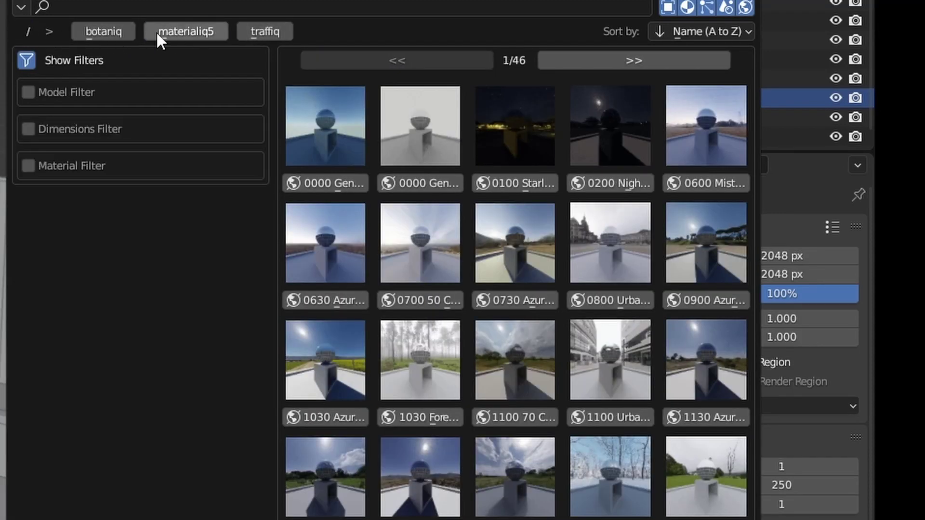
left_click(159, 32)
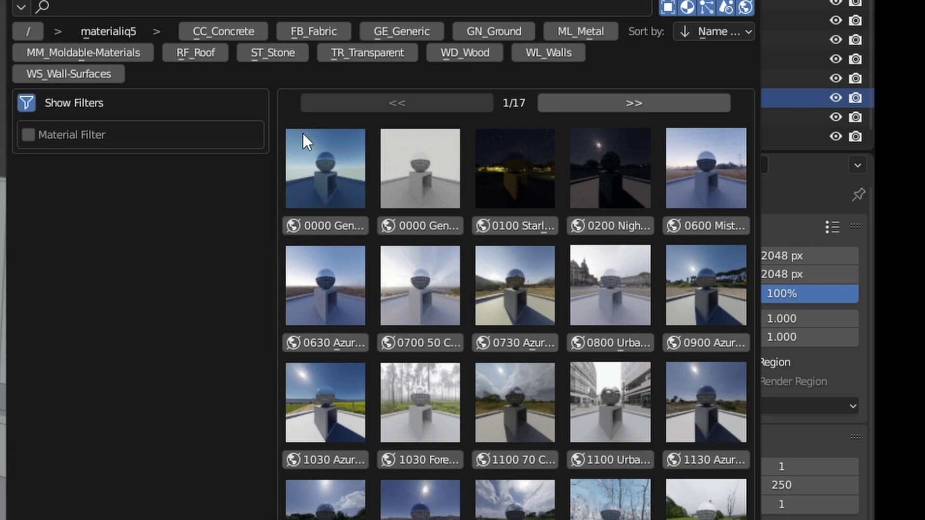
left_click(83, 53)
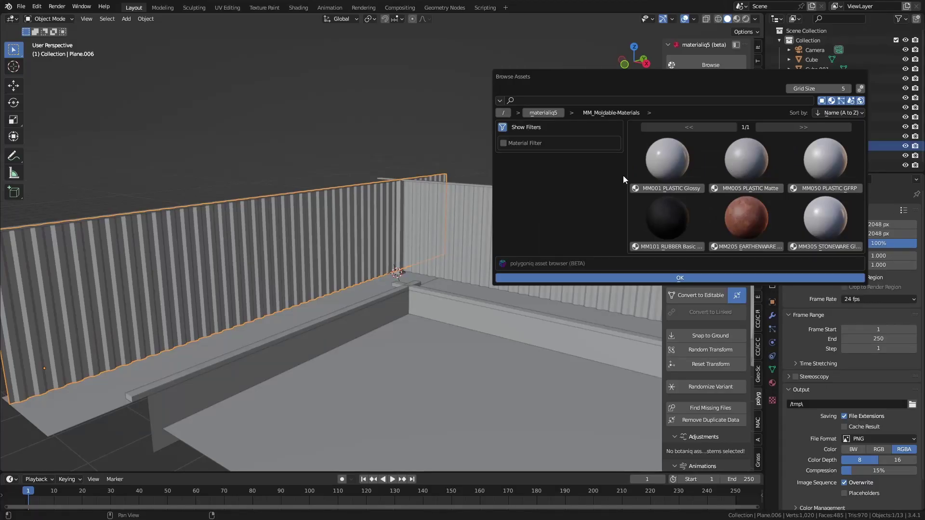
Search the materialiq5 library for "painted", apply the CC620 material to the left-hand fence, and show the scene in rendered shading.
left_click(501, 113)
left_click(596, 114)
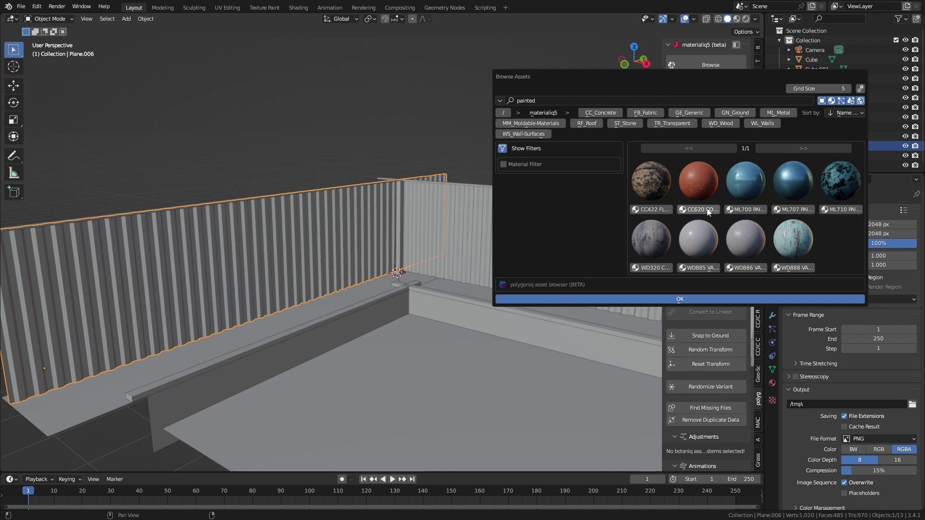
left_click(707, 212)
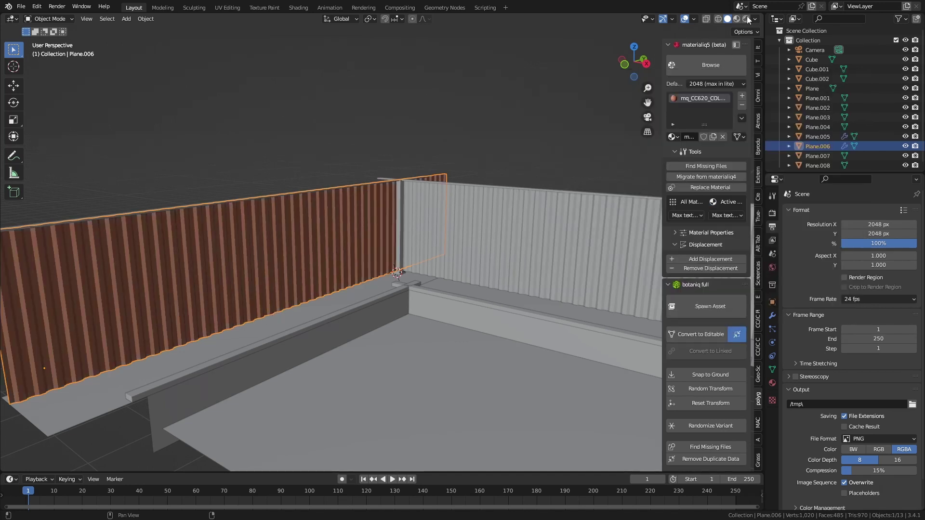
left_click(746, 19)
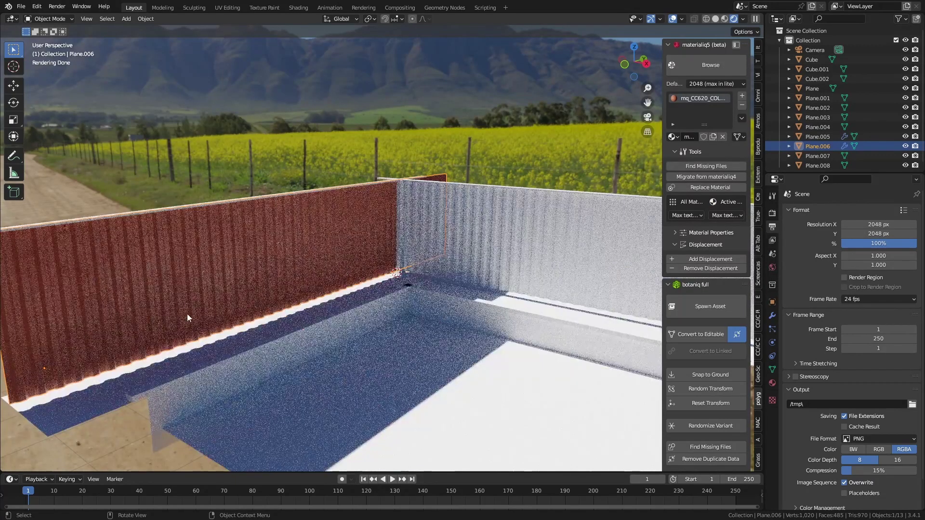
scroll(351, 262, "up", 5)
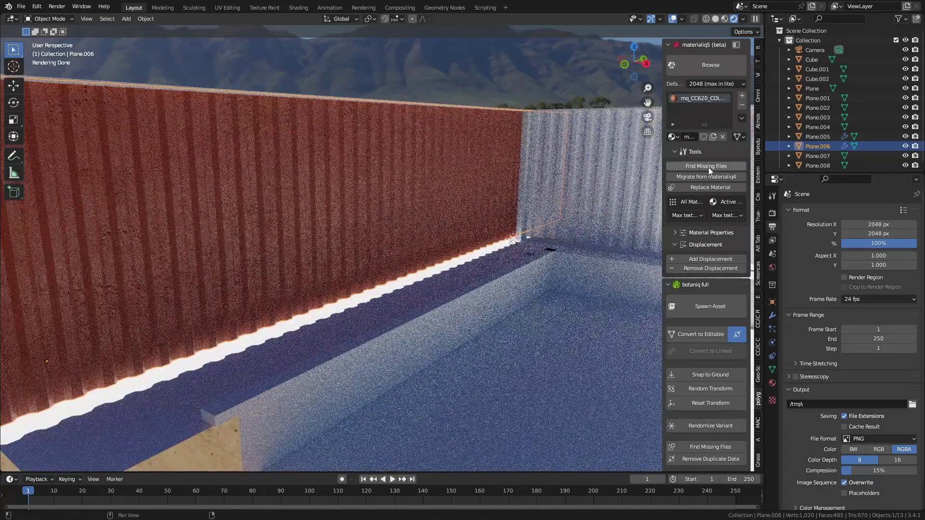
Expand the material properties of the fence's CC620 material and set its viewport color to dark green.
left_click(676, 232)
scroll(711, 357, "down", 2)
scroll(709, 357, "down", 1)
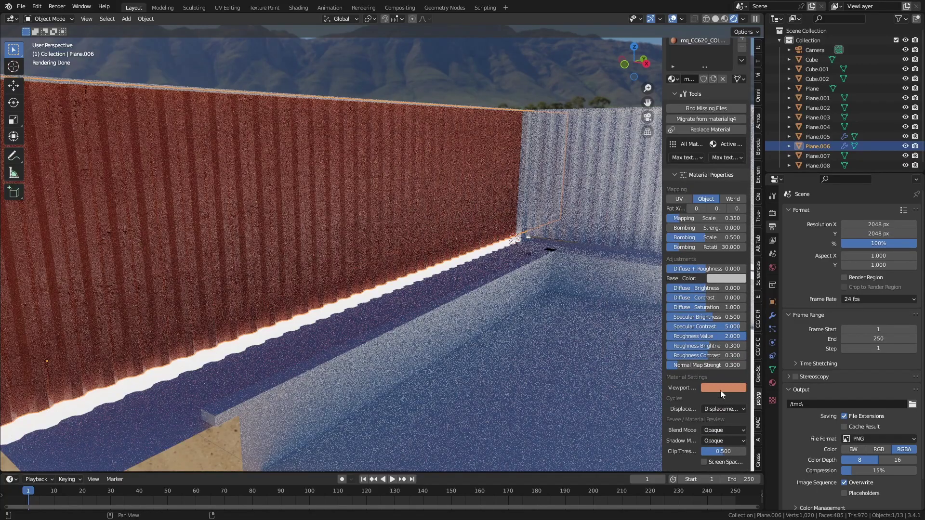
left_click(721, 388)
left_click_drag(716, 287, 711, 276)
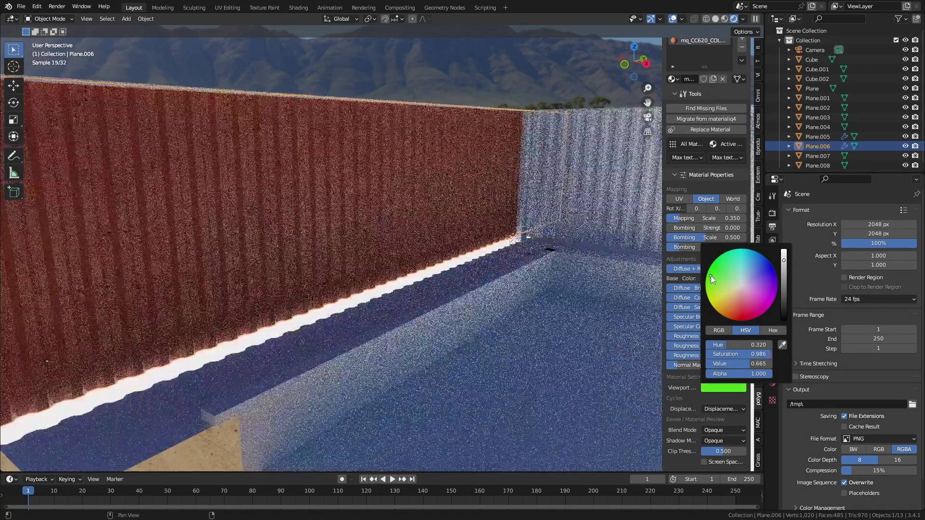
left_click_drag(785, 299, 784, 310)
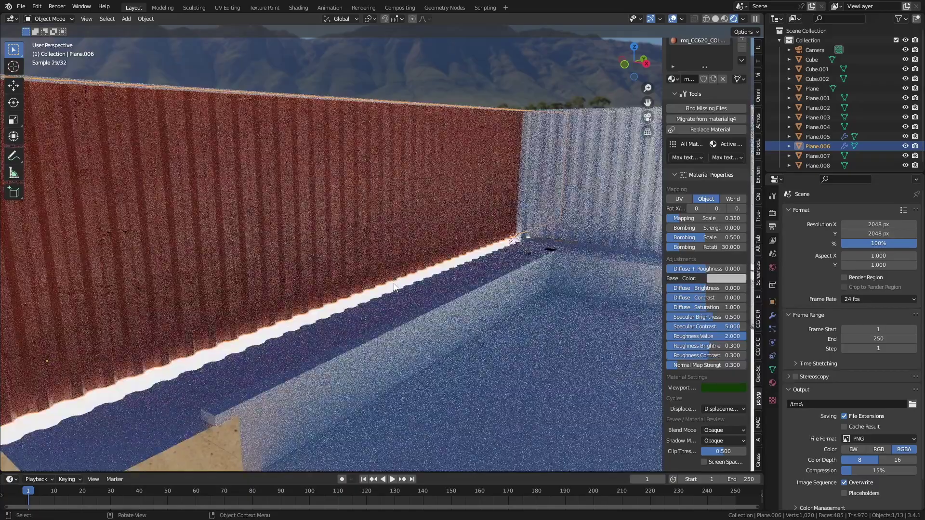
Set the base color of the left-hand fence's CC620 material to a dark green.
left_click(725, 280)
left_click_drag(725, 201, 718, 170)
left_click_drag(790, 192, 790, 166)
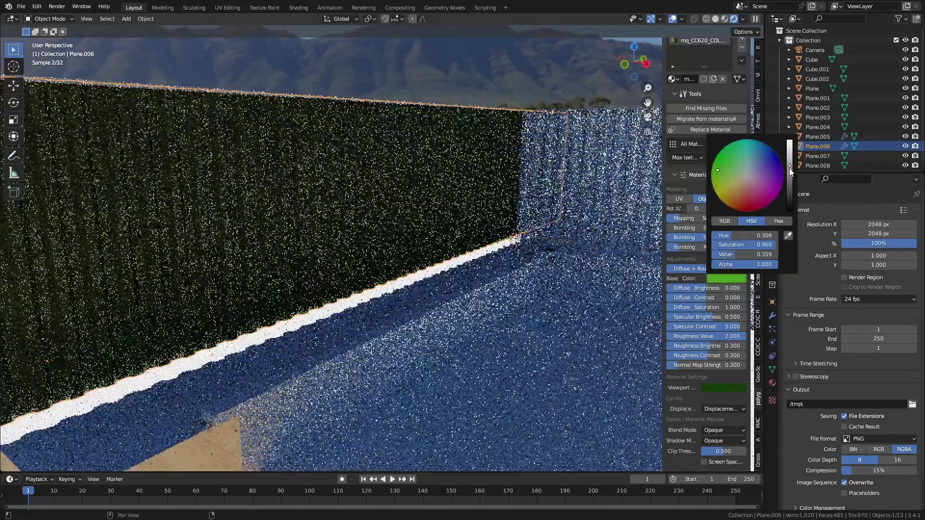
left_click_drag(722, 171, 723, 171)
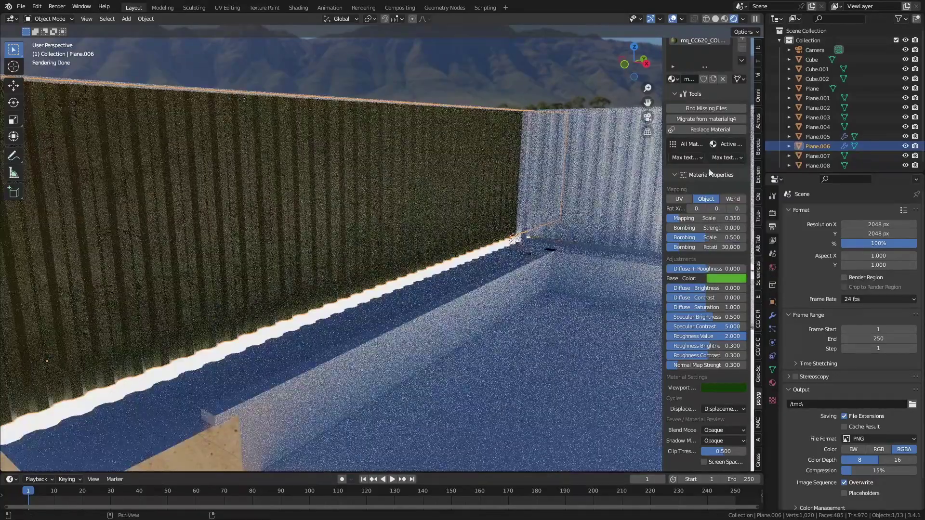
Copy the green CC620 material from the left-hand fence to the adjoining right-hand fence.
middle_click_drag(476, 265, 383, 325)
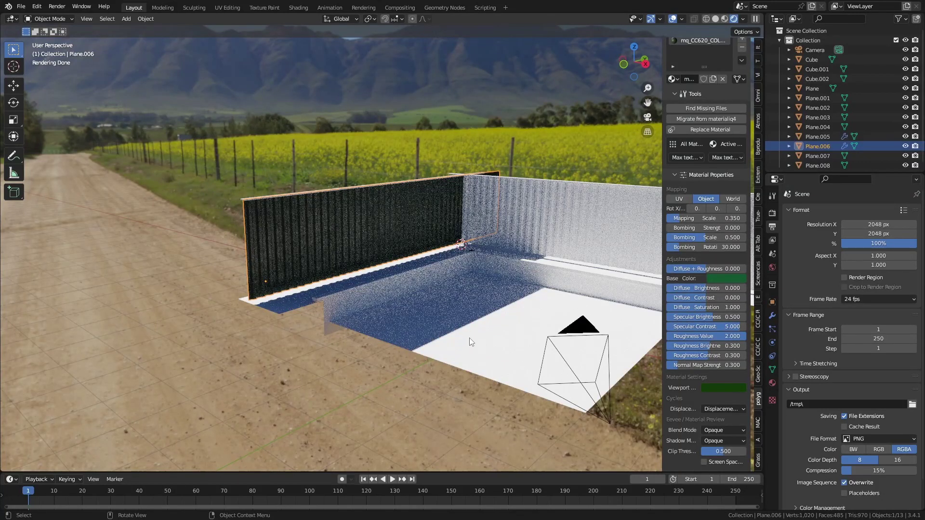
scroll(503, 319, "up", 1)
left_click(522, 227, "shift")
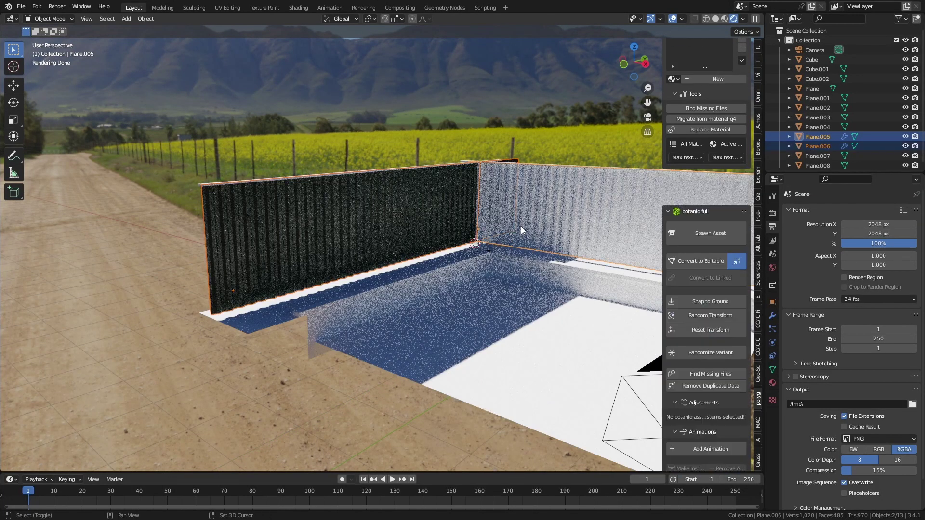
scroll(722, 150, "up", 3)
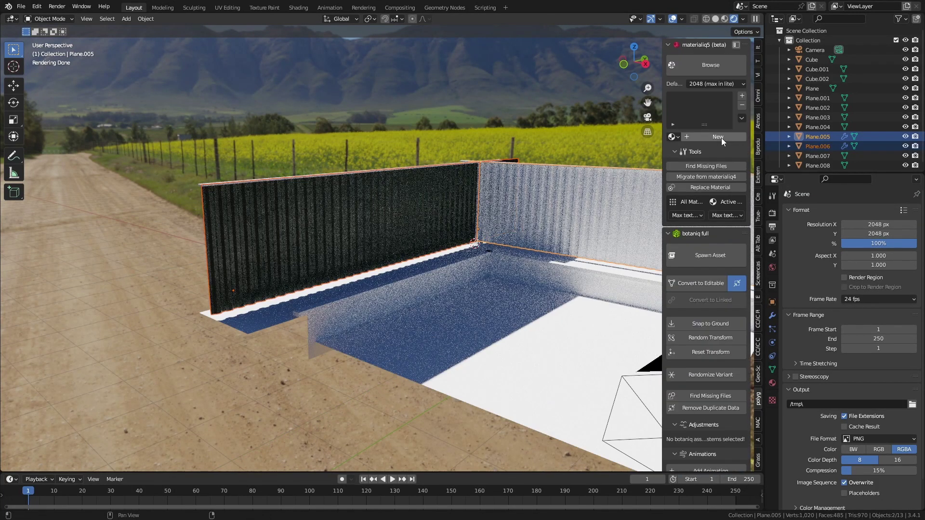
left_click(742, 118)
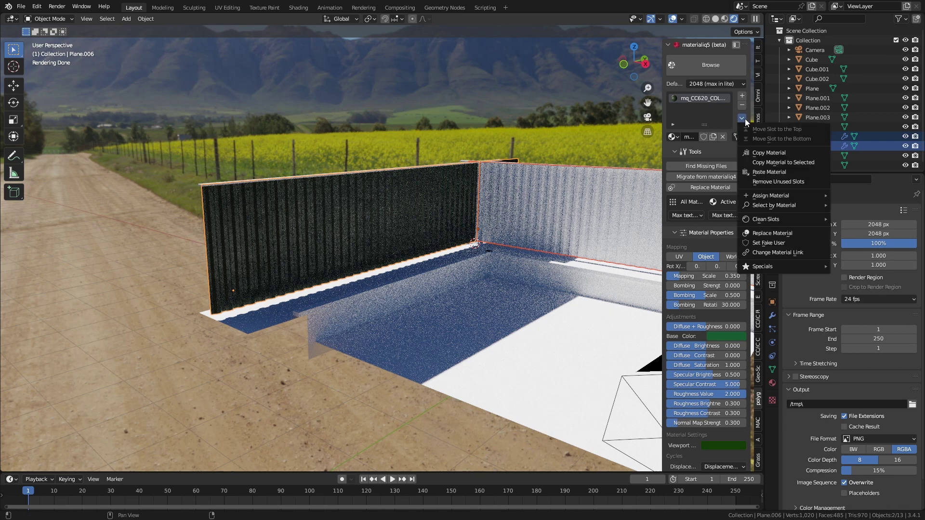
left_click(765, 162)
Apply the ML005 steel material from the ML_Metal category to the left-hand fence's top rail, clearing the "painted" search.
left_click(480, 163)
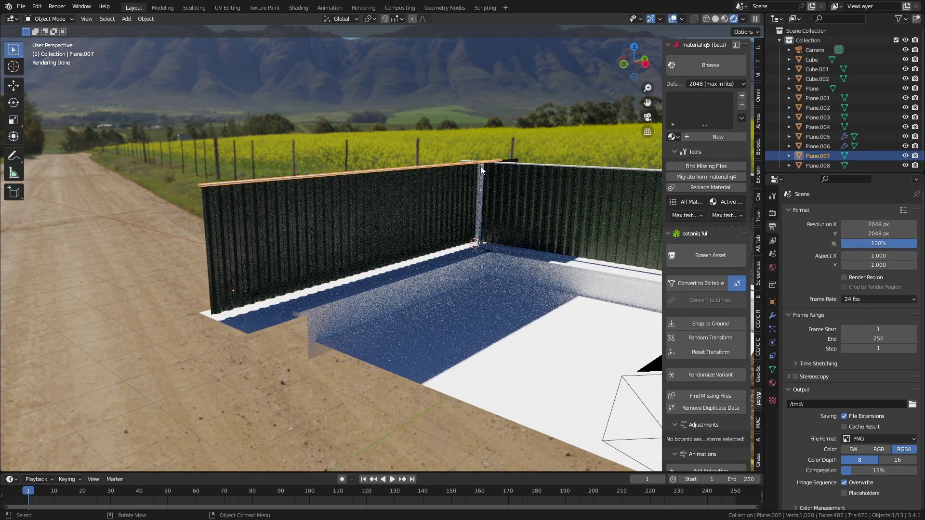
scroll(386, 135, "up", 2)
left_click(690, 71)
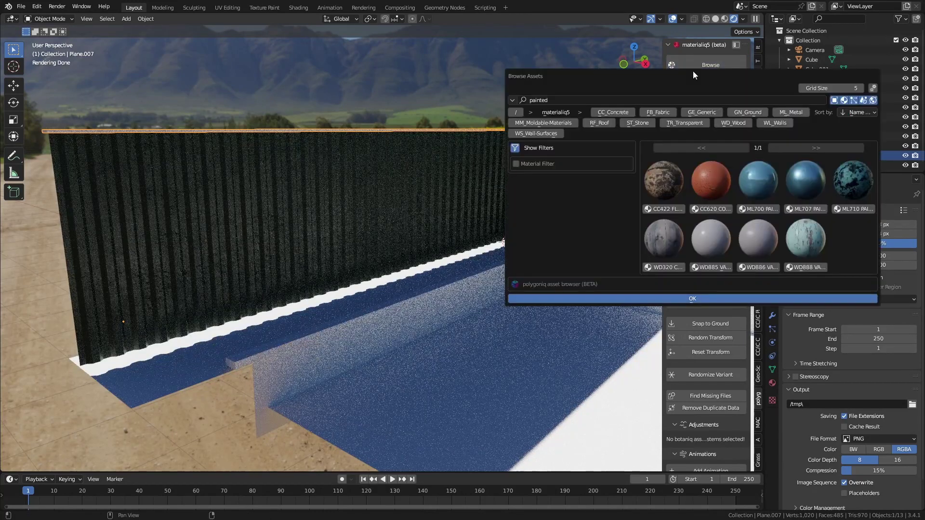
left_click(794, 112)
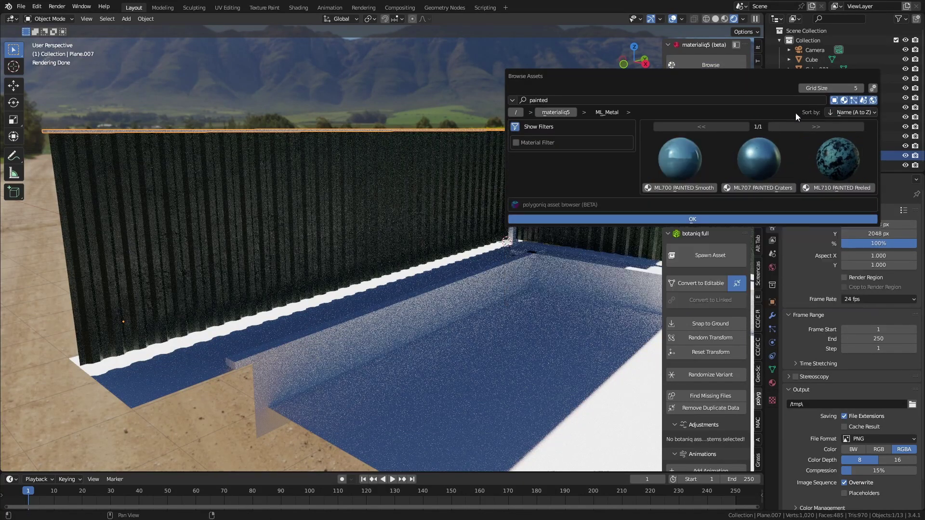
left_click(597, 99)
key("BackSpace")
key("Return")
left_click(859, 187)
Copy the ML005 steel material from the left-hand top rail to the other top rail and the corner post.
middle_click_drag(406, 91, 432, 221)
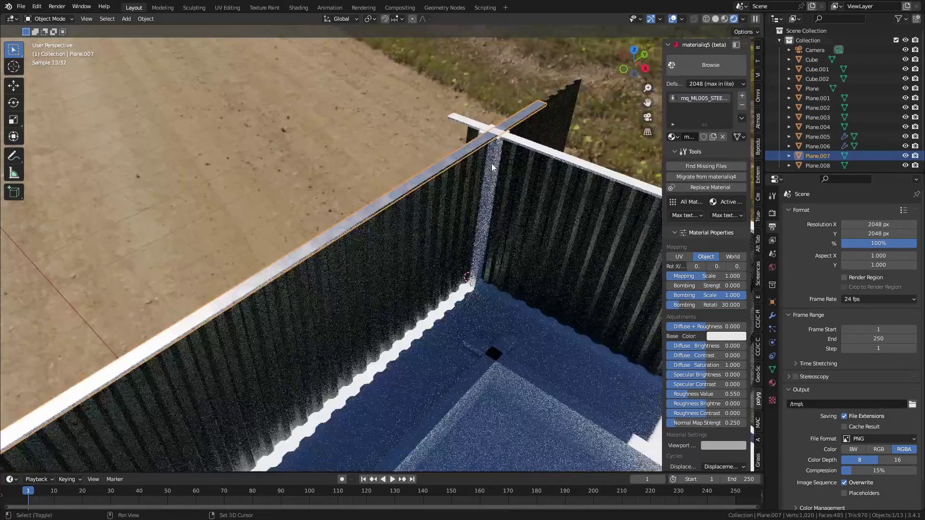
left_click(491, 158, "shift")
left_click(519, 143, "shift")
left_click(486, 141, "shift")
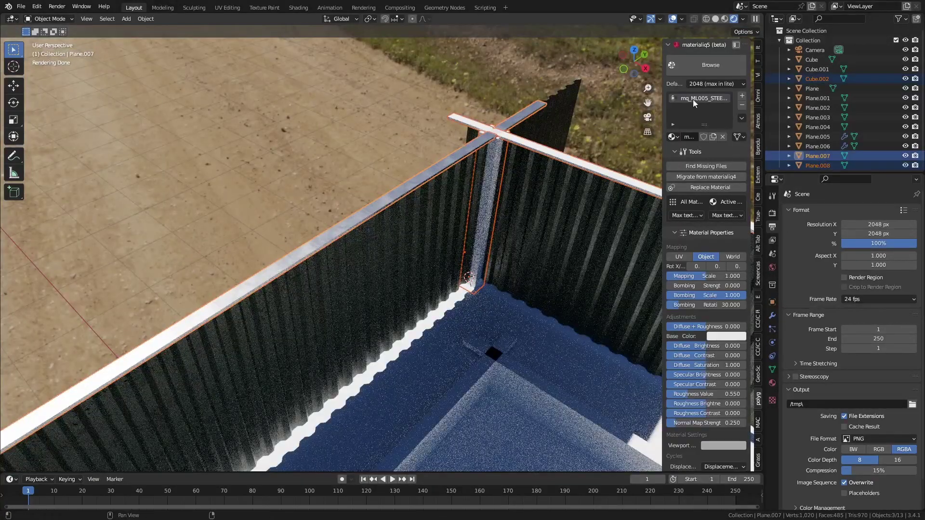
left_click(742, 120)
left_click(759, 165)
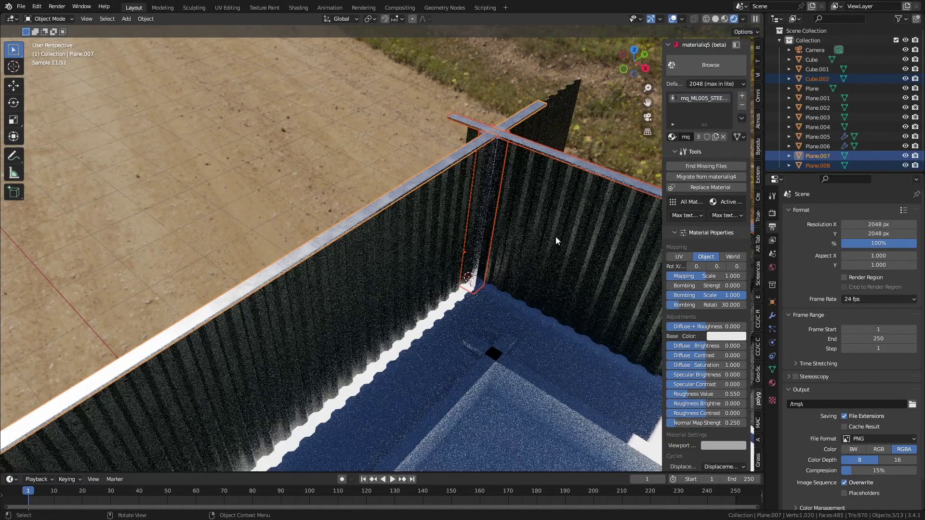
Apply the WL030 brick material from the WL_Walls category to the left-hand low retaining wall.
scroll(500, 389, "down", 2)
middle_click_drag(501, 388, 337, 320)
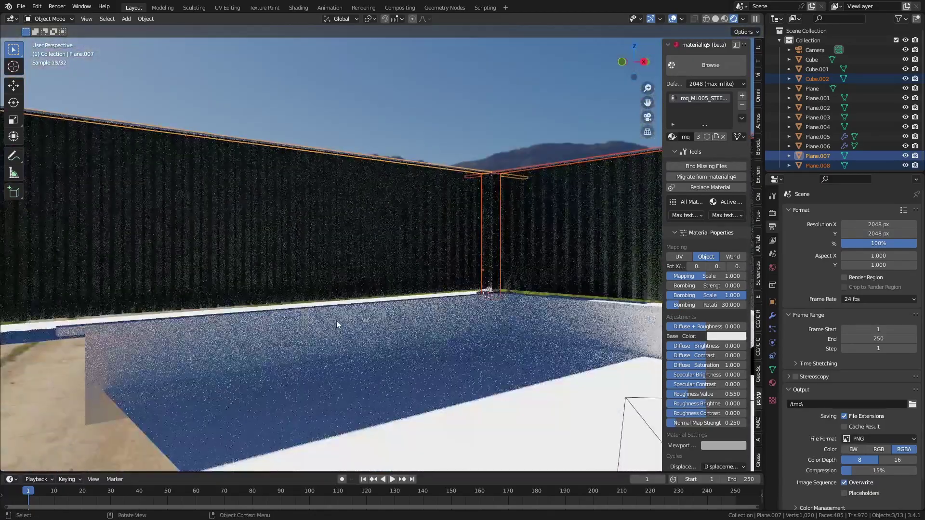
left_click(336, 320)
left_click(704, 68)
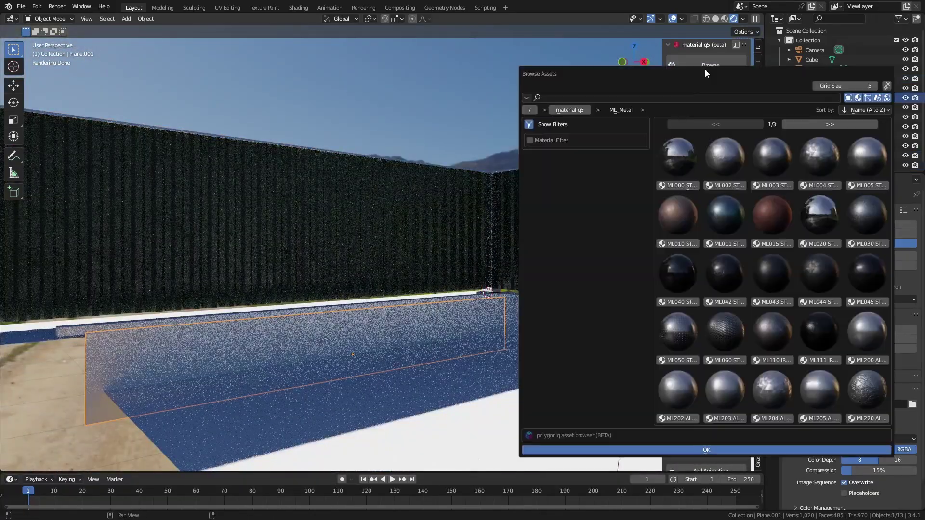
left_click(563, 110)
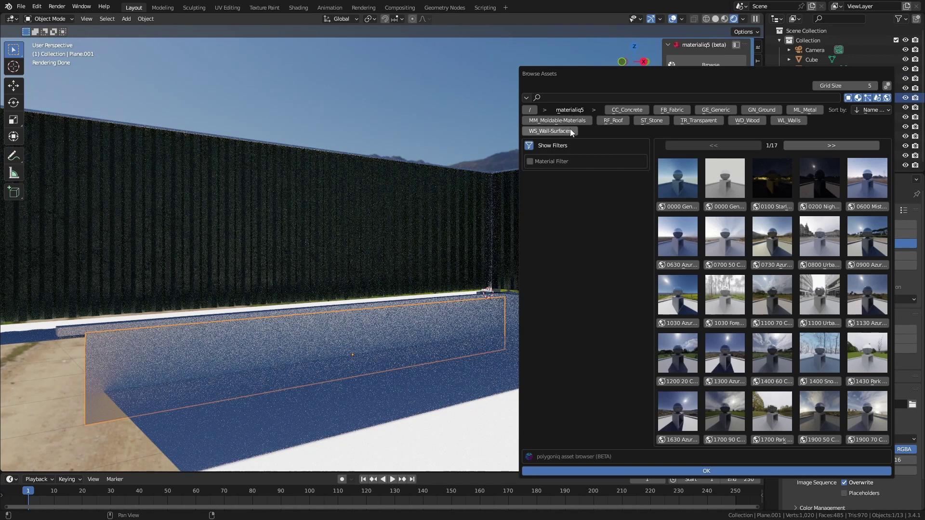
left_click(787, 121)
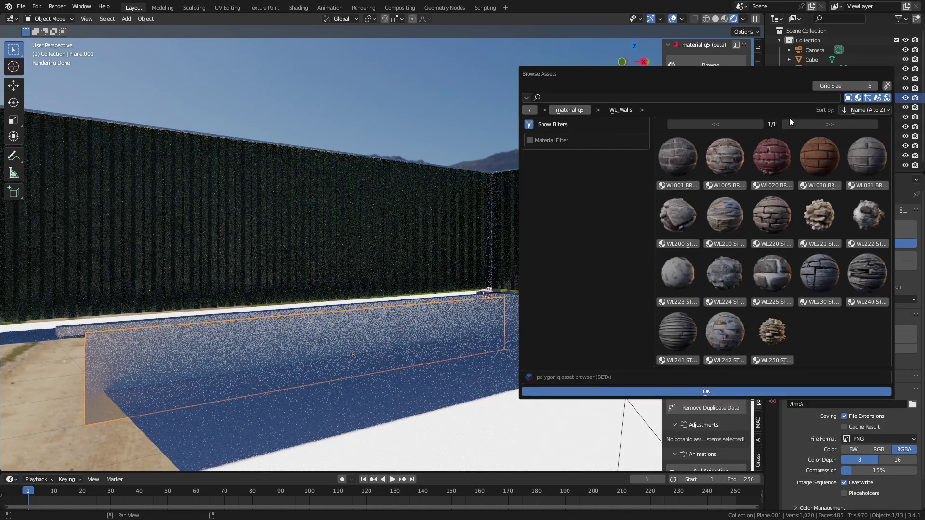
left_click(815, 187)
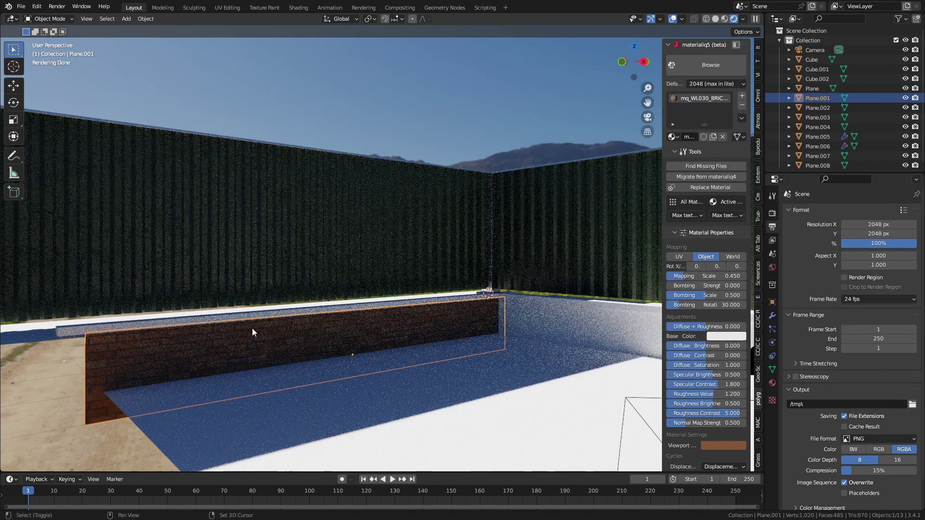
Copy the WL030 brick material from the left-hand low wall to the adjoining right-hand low wall.
left_click(514, 316)
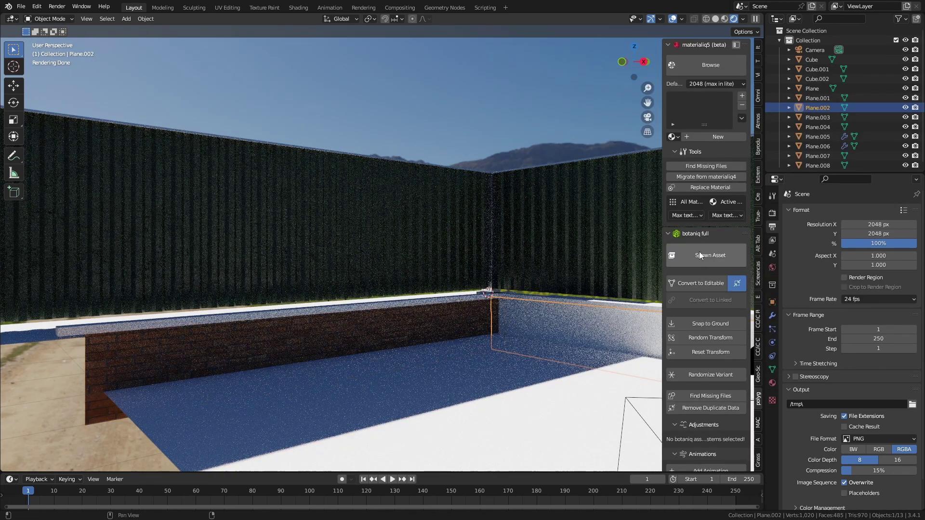
left_click(434, 316, "shift")
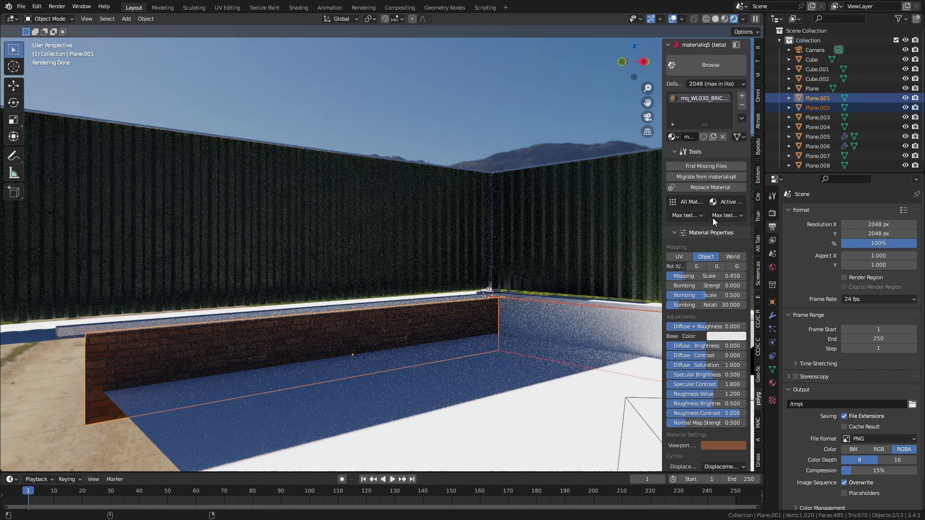
left_click(745, 117)
left_click(771, 166)
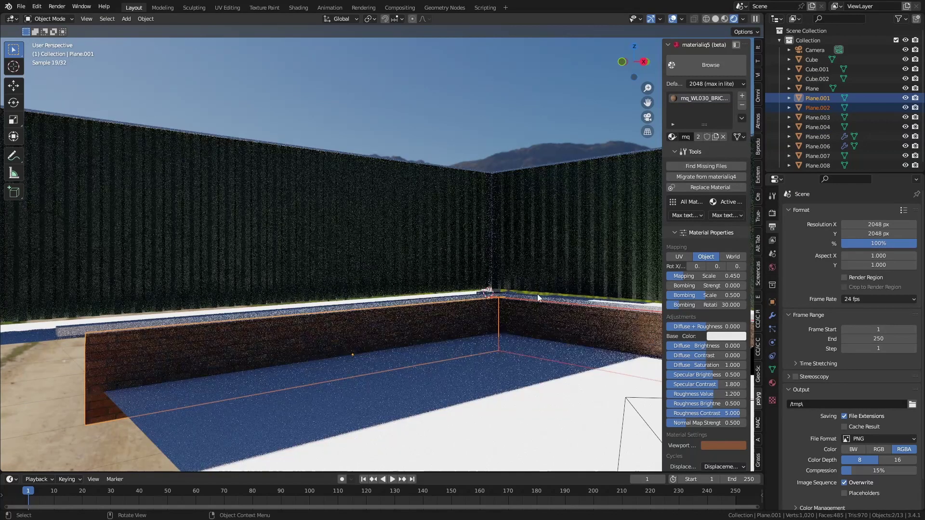
Copy the WL030 brick material from the right-hand low wall to the two caps on top of the low walls.
left_click(531, 299)
middle_click_drag(531, 300, 438, 296)
left_click(452, 309, "shift")
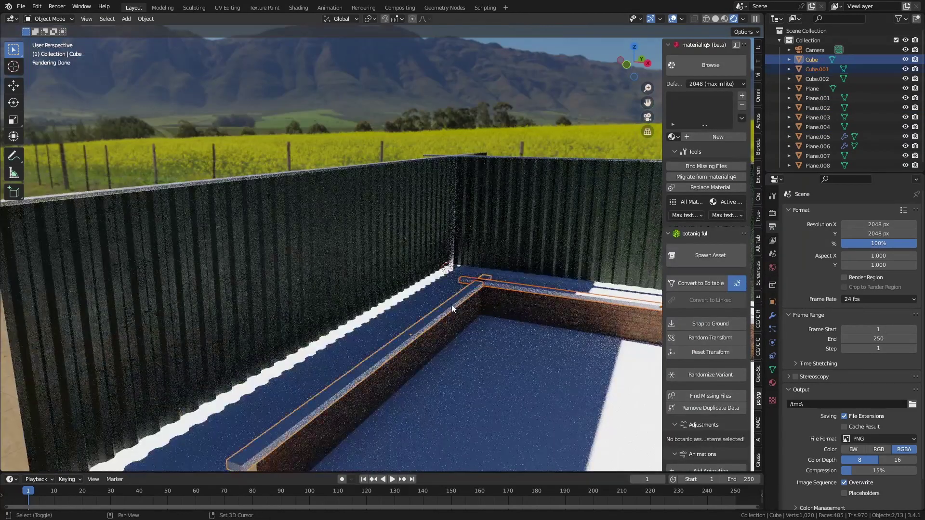
middle_click_drag(513, 293, 510, 301)
left_click(512, 313, "shift")
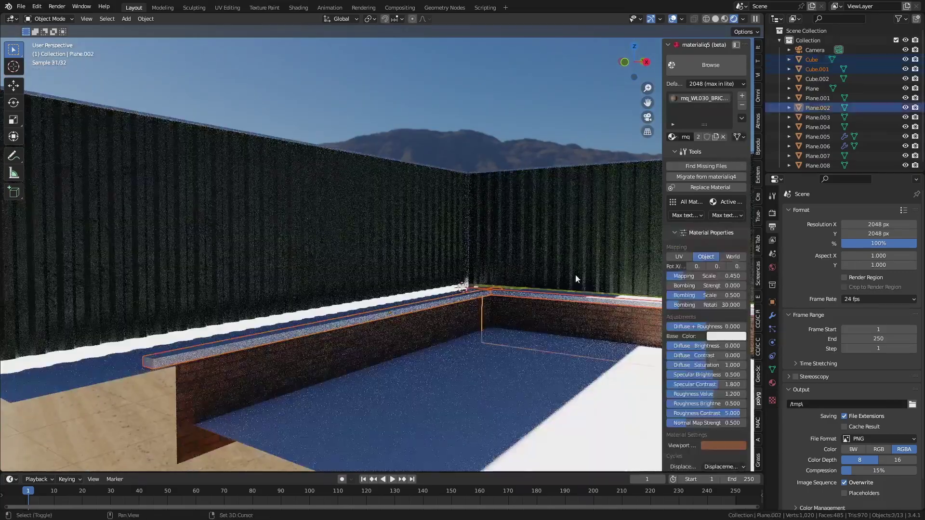
left_click(742, 117)
left_click(766, 159)
Scatter the botaniq Cut (A) preset from the grass category over the ground plane inside the low walls.
middle_click_drag(415, 340, 476, 319)
scroll(470, 255, "down", 4)
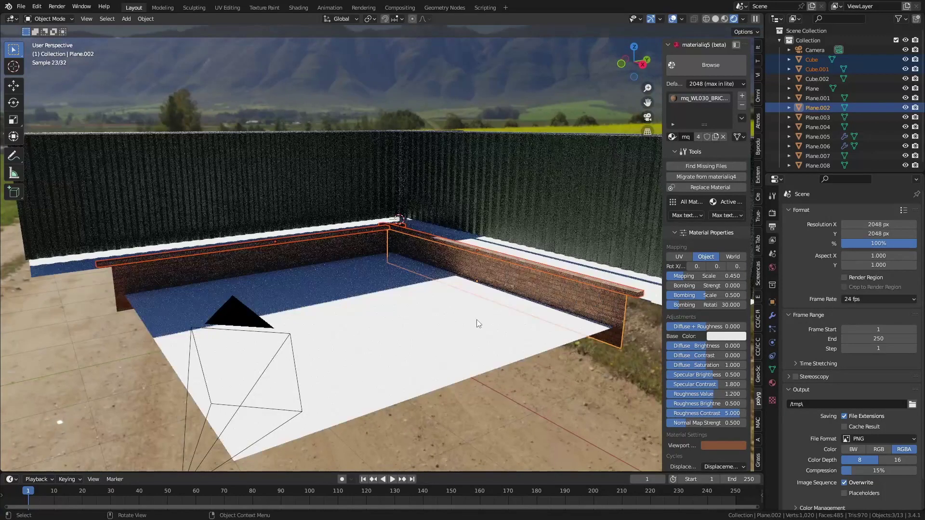
left_click(398, 329)
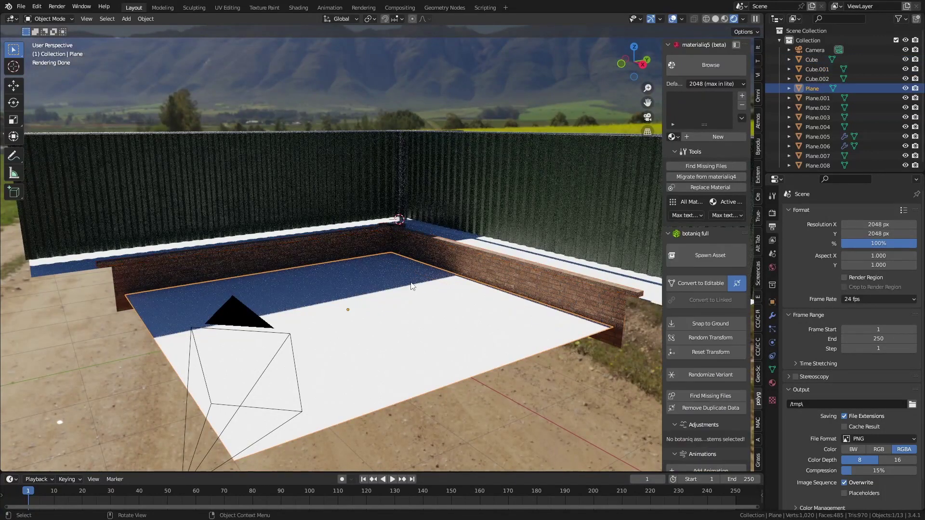
left_click(669, 46)
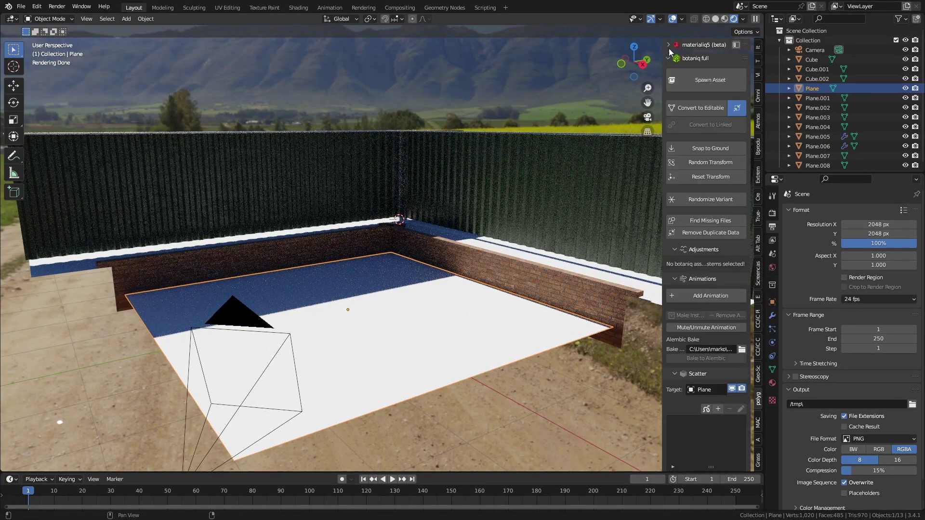
left_click(701, 85)
left_click(706, 126)
left_click(704, 123)
scroll(711, 365, "down", 10)
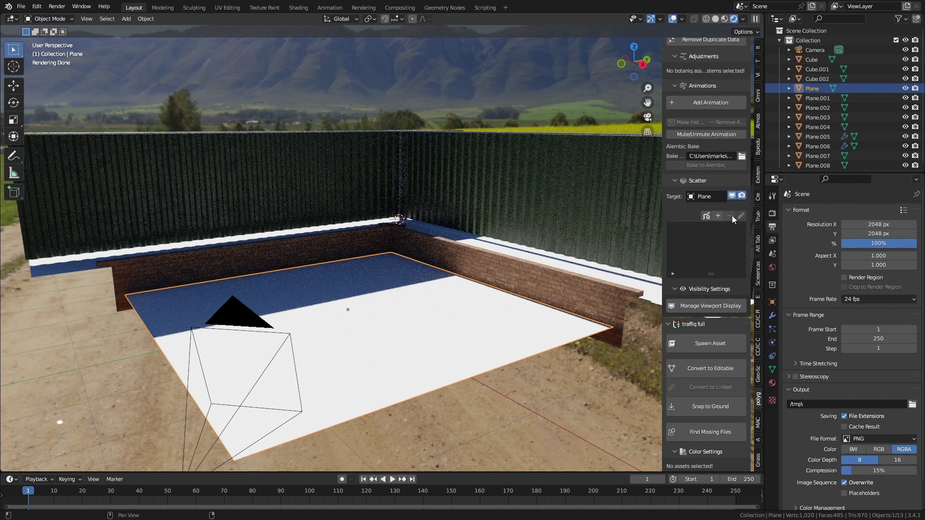
left_click(717, 217)
left_click(718, 267)
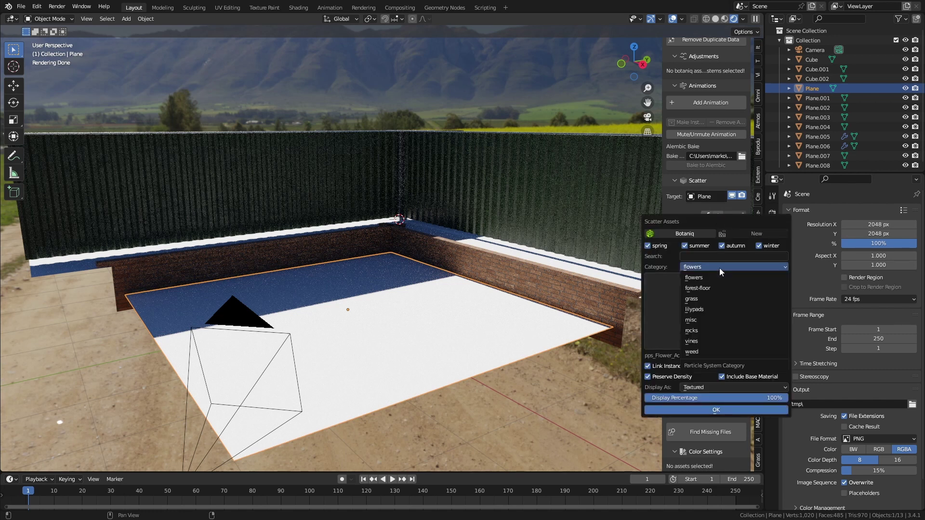
left_click(719, 298)
left_click(721, 317)
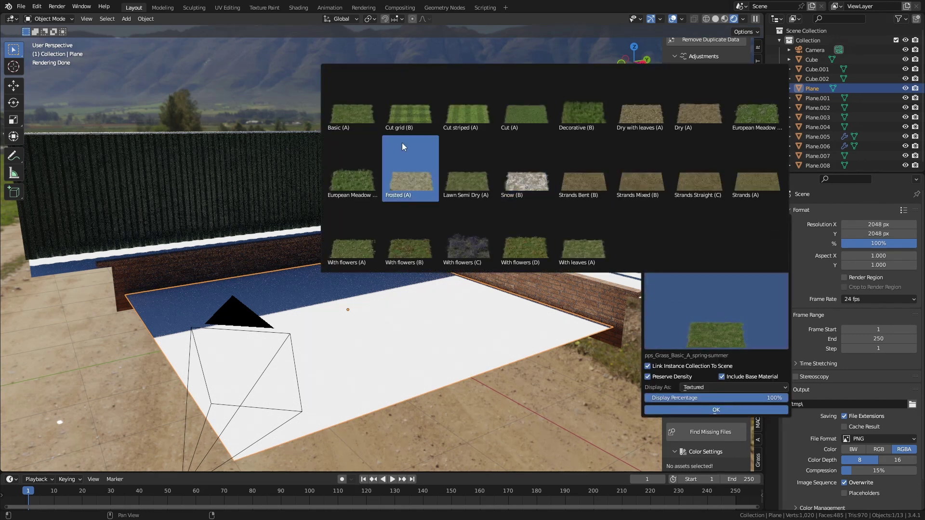
left_click(549, 123)
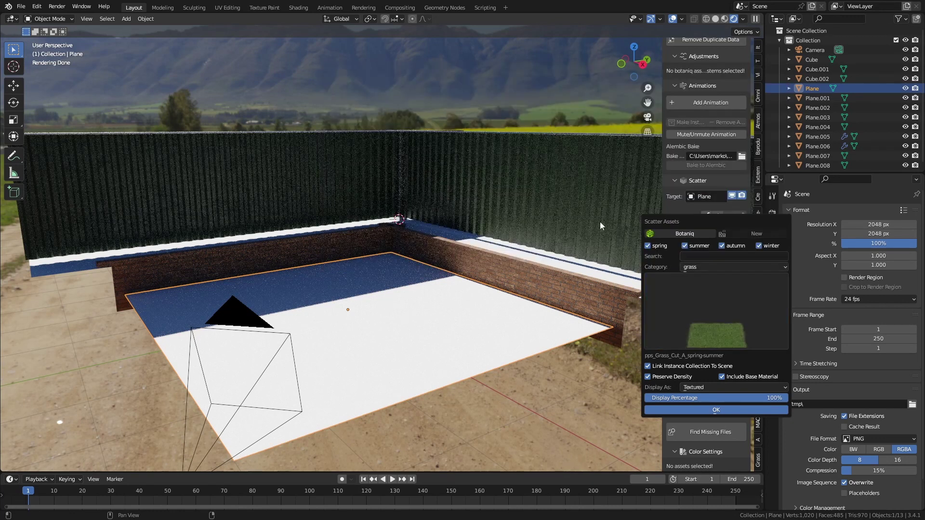
left_click(724, 412)
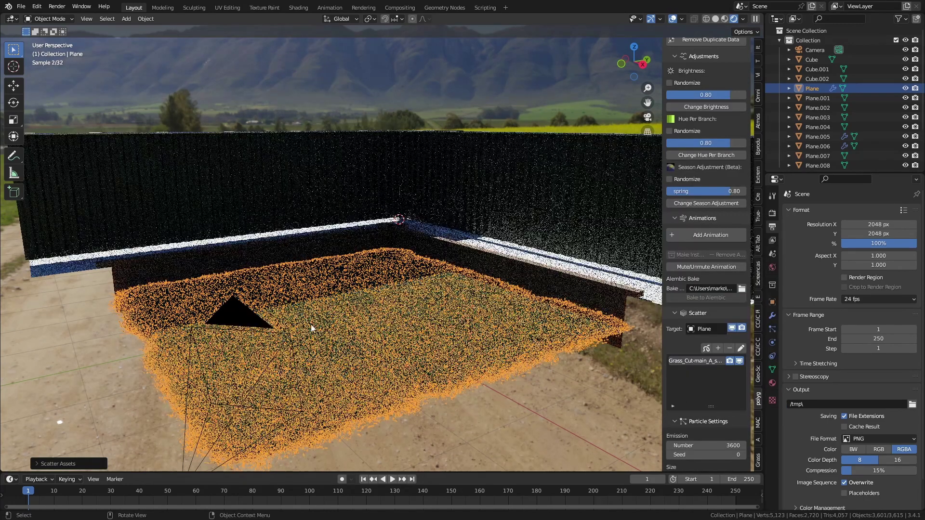
Examine the misc, rocks and weed scatter presets offered for the left-hand raised planting bed.
middle_click_drag(310, 324, 276, 276)
left_click(281, 276)
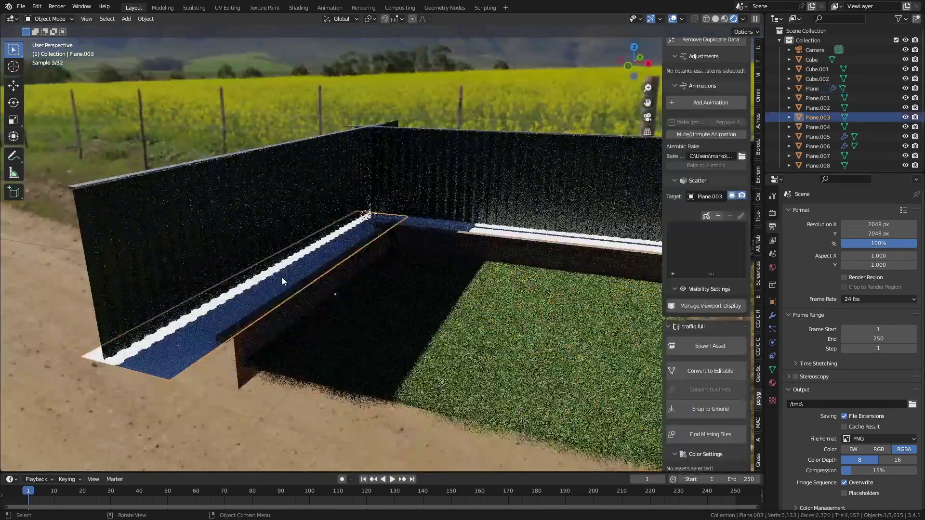
left_click(721, 215)
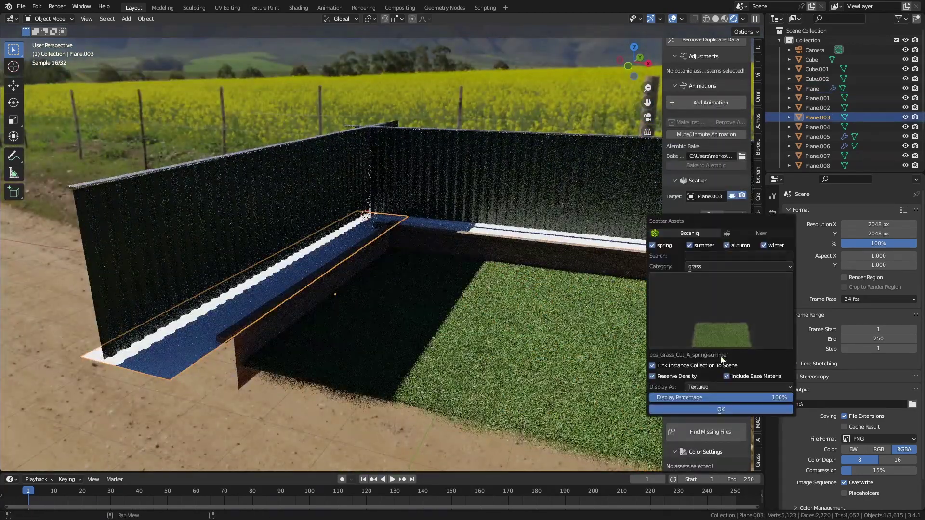
left_click(731, 265)
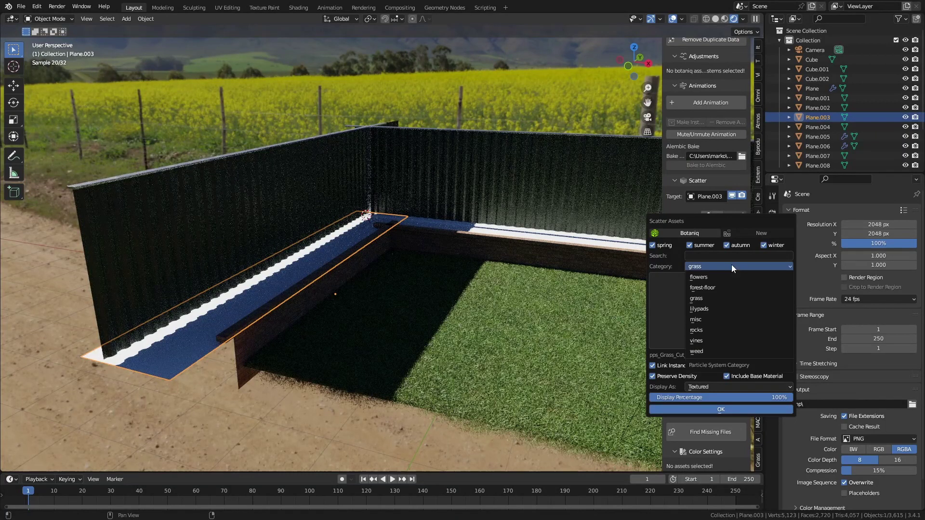
left_click(712, 320)
left_click(715, 317)
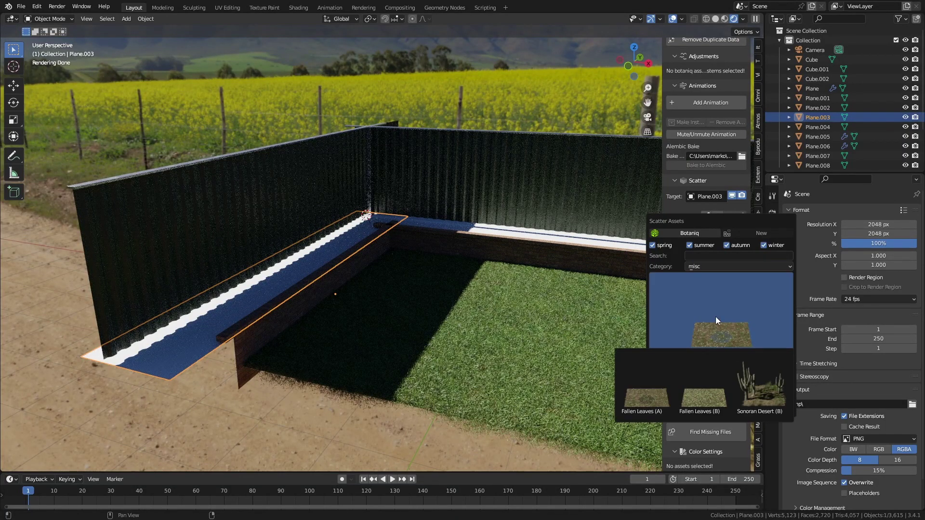
left_click(730, 266)
left_click(713, 329)
left_click(716, 318)
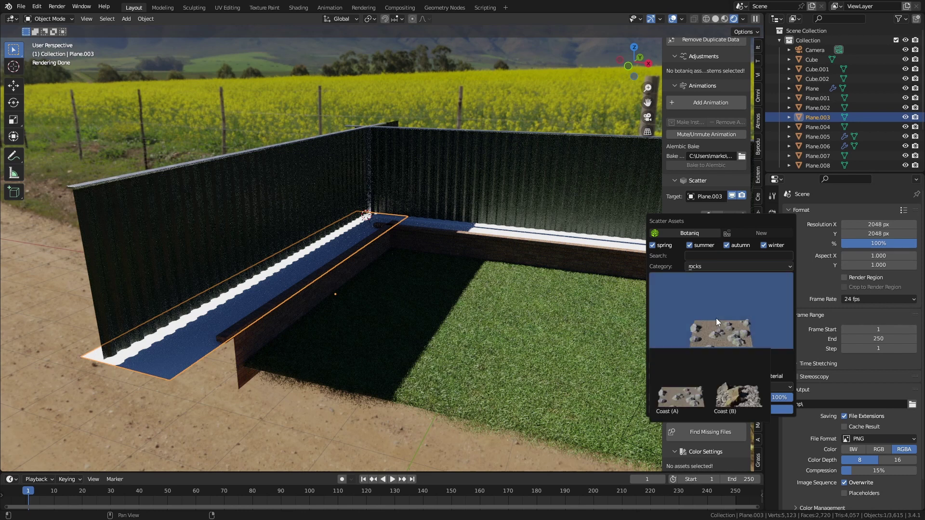
left_click(727, 269)
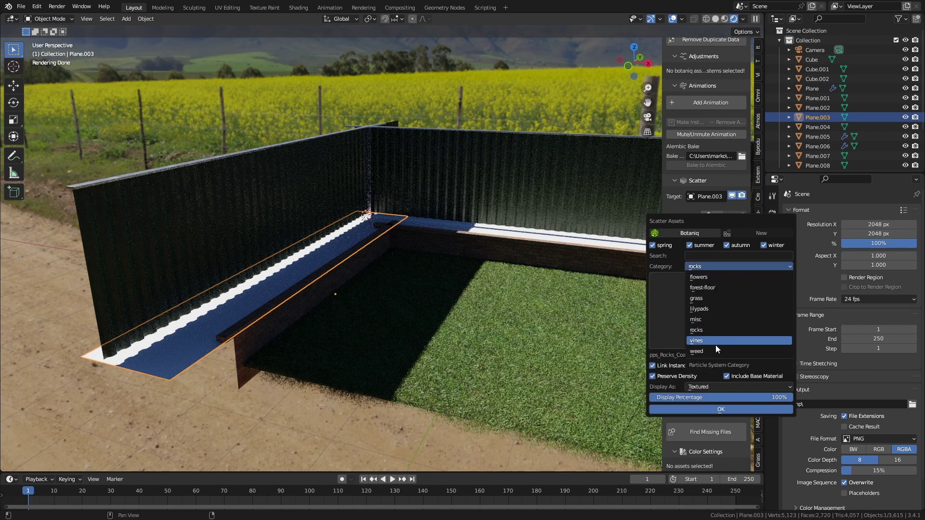
left_click(716, 348)
left_click(721, 333)
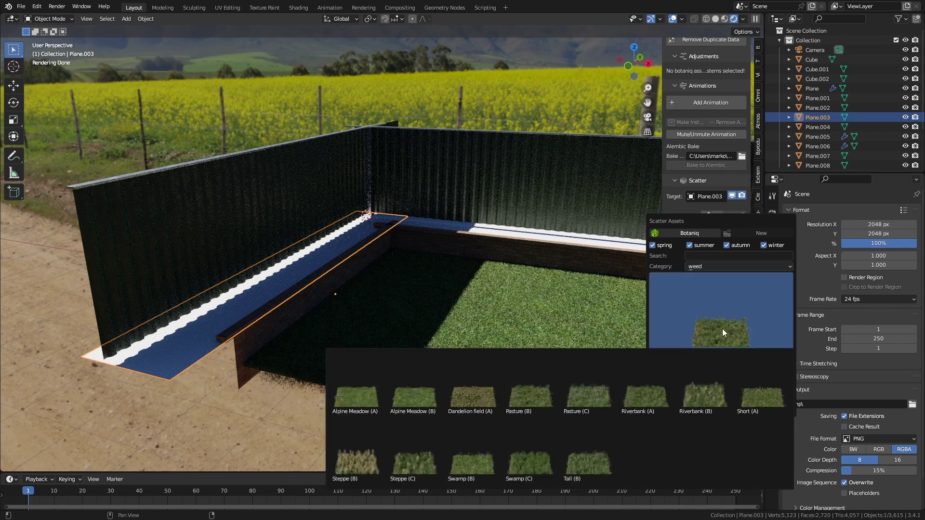
Scatter the Phlox bed (A) preset from the flowers category on the left-hand planting bed and the adjoining right-hand bed.
left_click(724, 267)
left_click(724, 274)
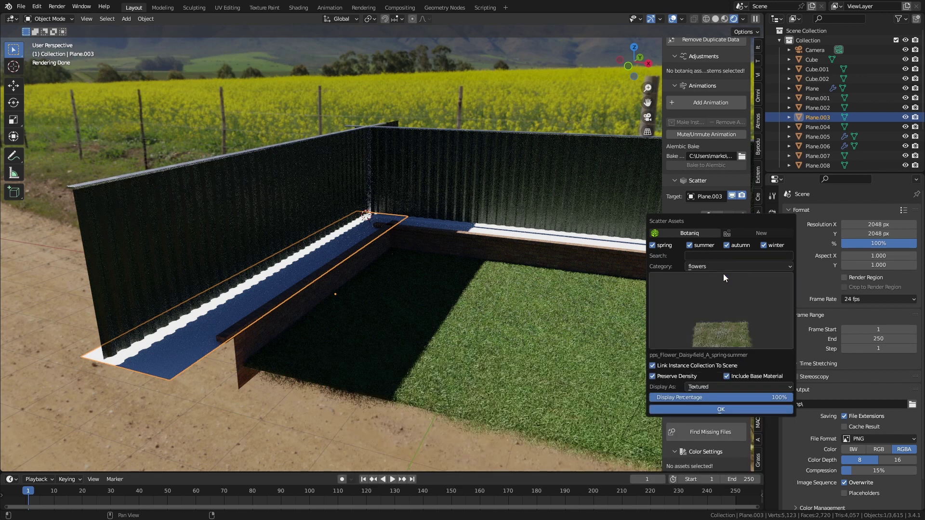
left_click(725, 330)
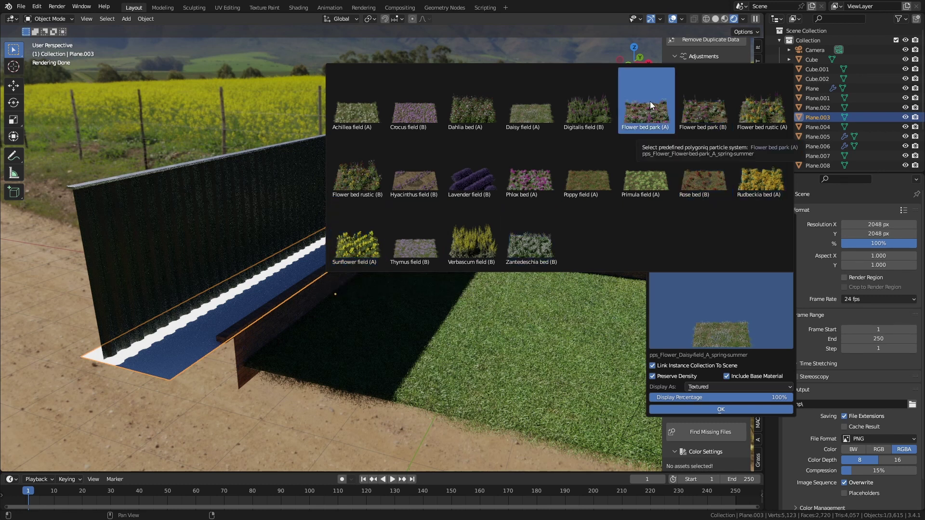
left_click(758, 106)
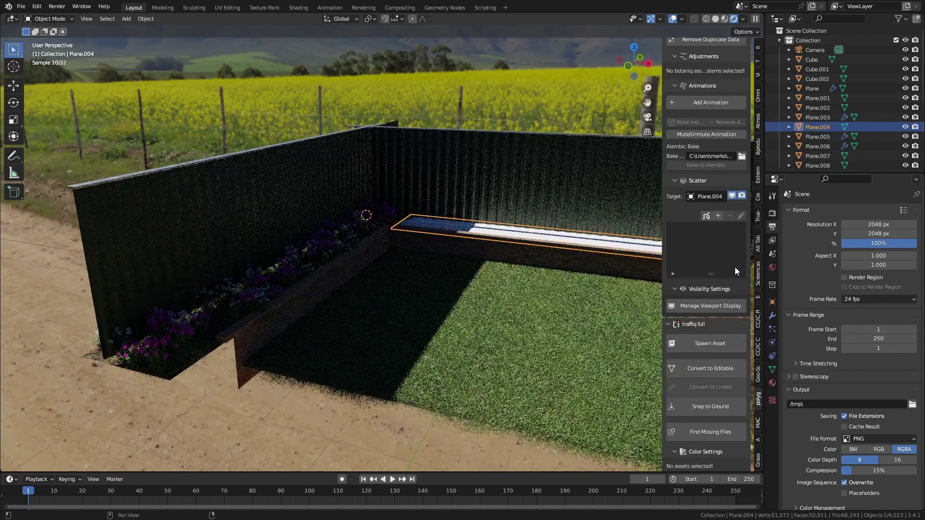
left_click(717, 217)
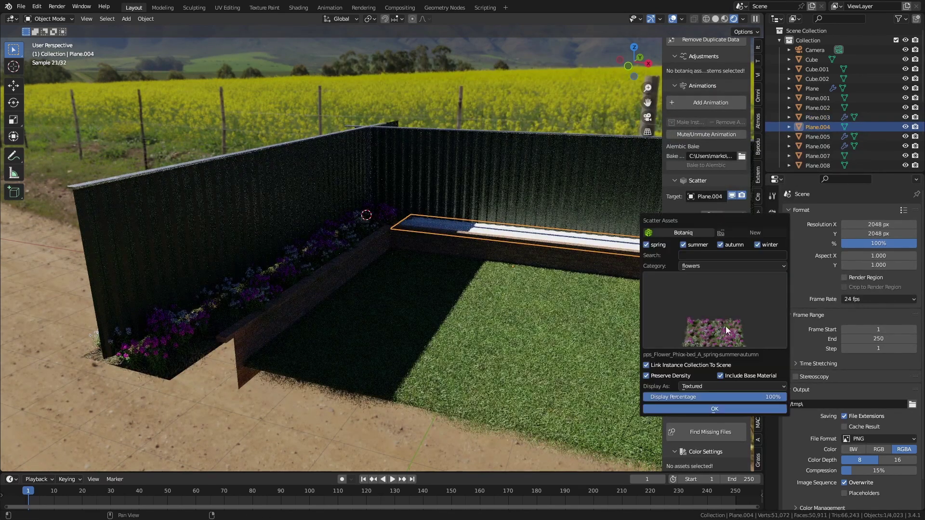
left_click(720, 405)
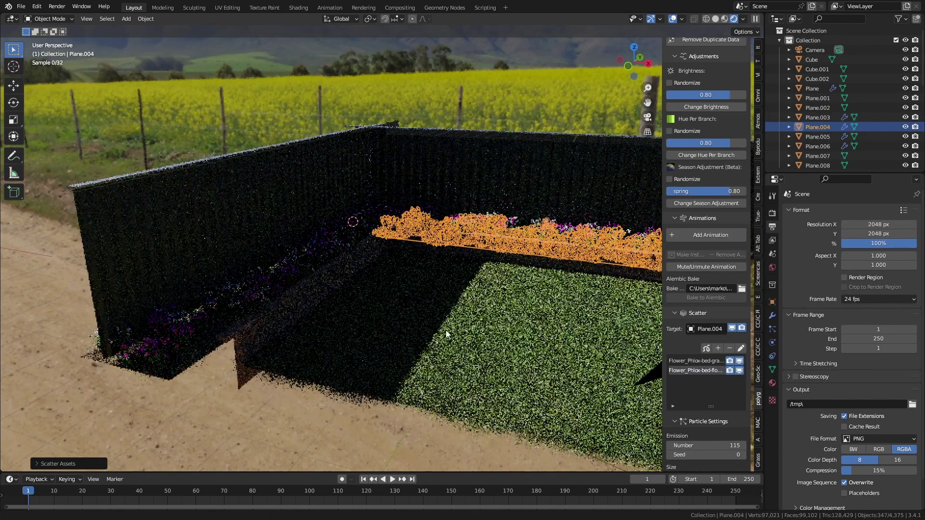
Look through the scene camera and move it backward along its local Z axis to frame more of the garden.
key("KP_0")
left_click(431, 214)
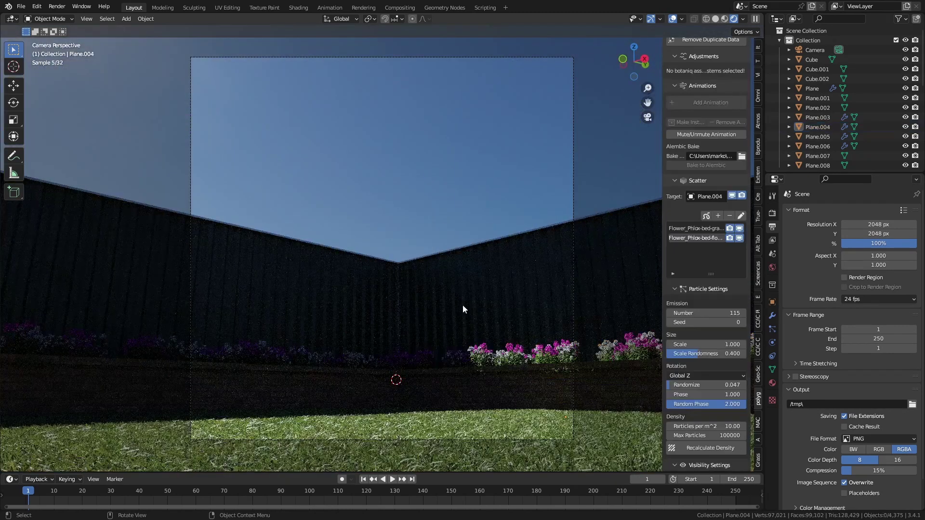
left_click(475, 438)
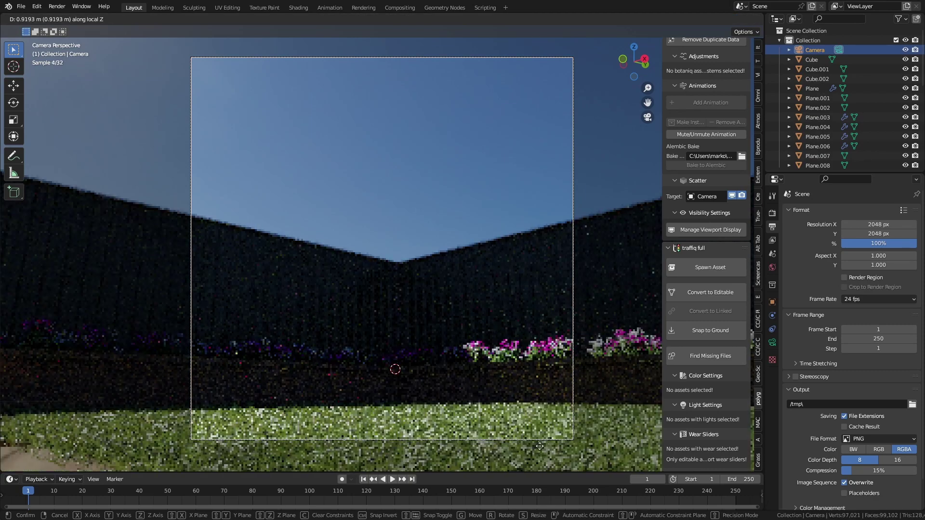
left_click(536, 446)
Scale up the lawn plane's mesh in Edit Mode until the grass fills the lower part of the camera frame.
left_click(534, 436)
key("Tab")
key("s")
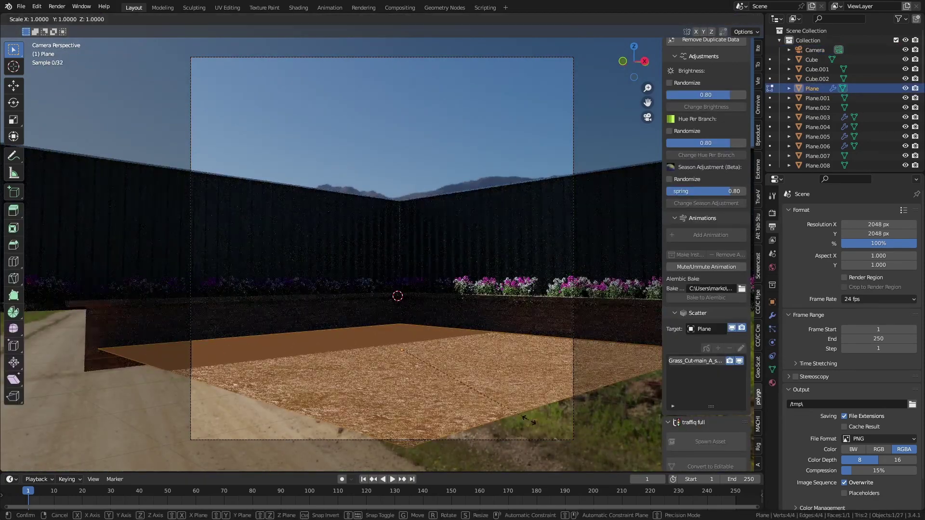
left_click(518, 395)
key("Tab")
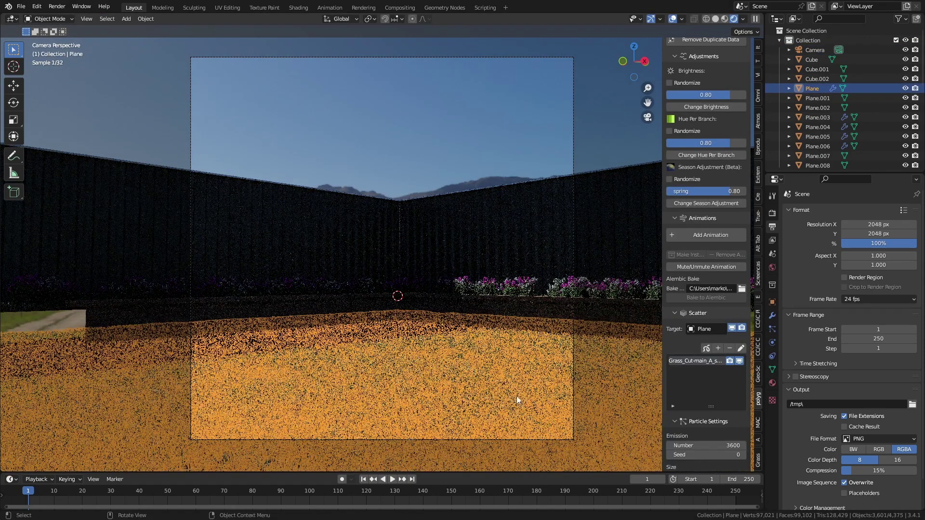
Select the scene camera and move it slightly farther back along its local Z axis.
left_click(435, 432)
key("g")
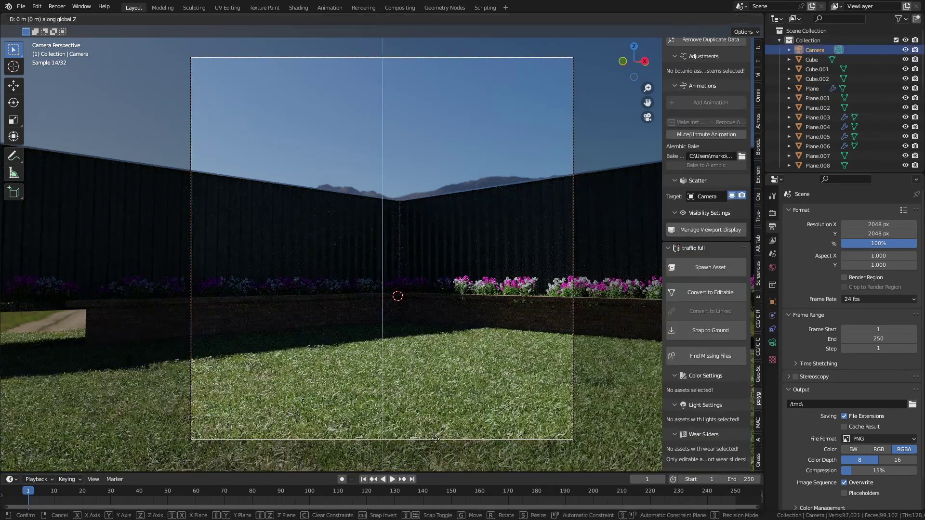
key("z")
key("z")
left_click(444, 29)
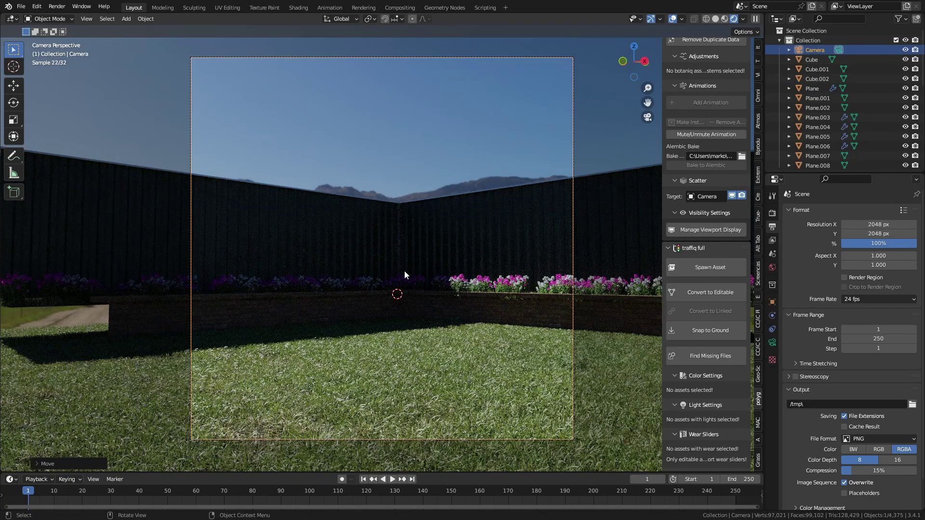
Split the viewport and show the World shader nodes in a Shader Editor beside the 3D view.
middle_click_drag(403, 273, 389, 80)
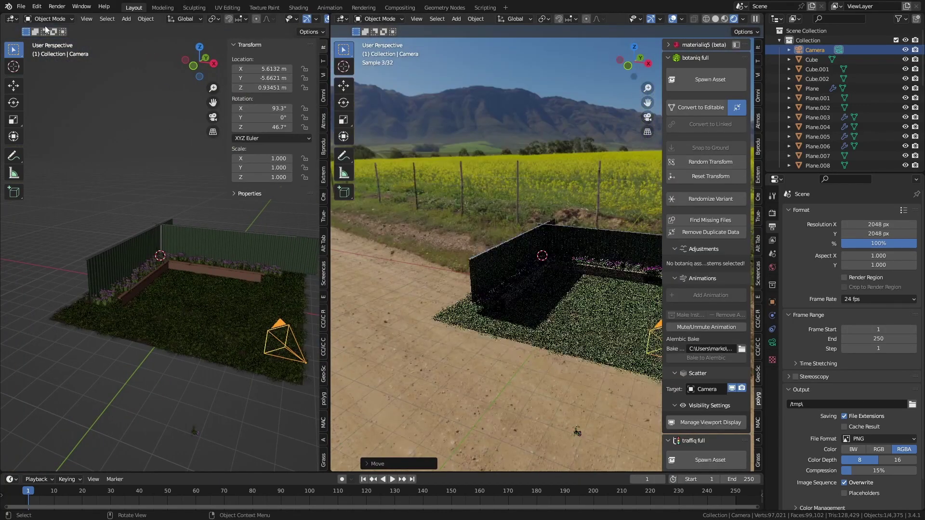
left_click(15, 21)
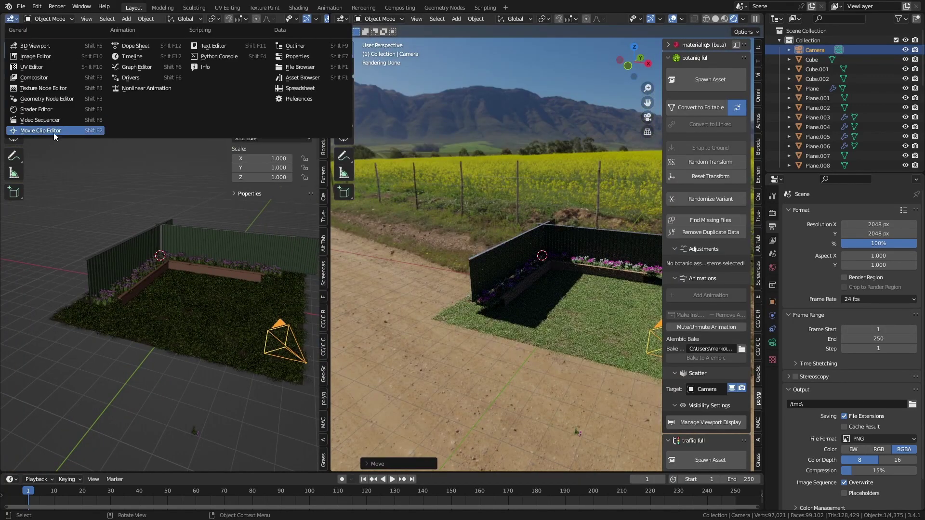
left_click(58, 110)
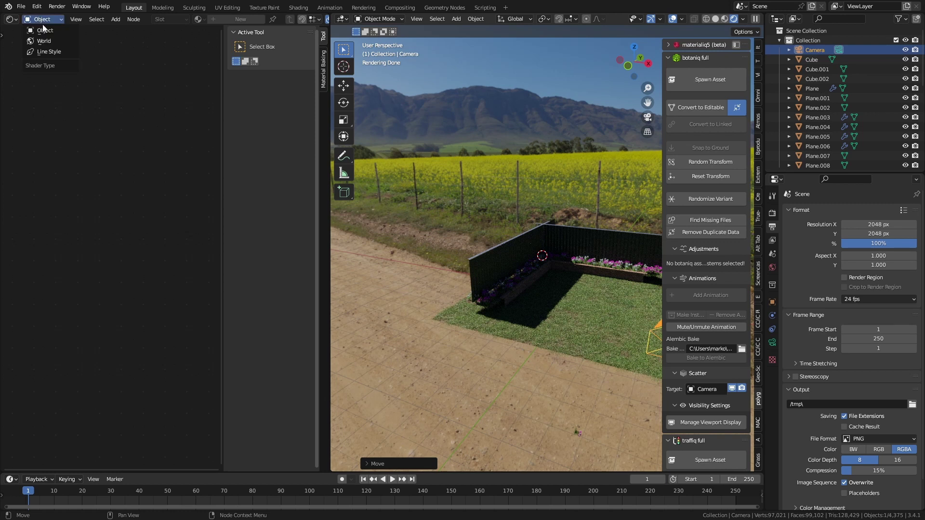
left_click(44, 41)
Set the Mapping node's Z rotation to 303° in the mq_1030_Azure_Sun world nodes to redirect the sunlight.
key("Home")
scroll(122, 294, "up", 3)
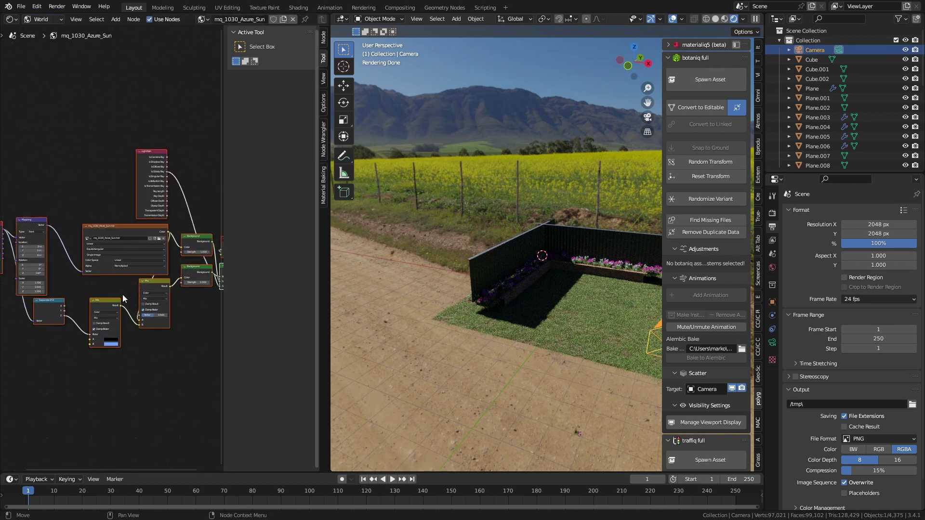
scroll(123, 295, "up", 8)
middle_click_drag(110, 319, 257, 259)
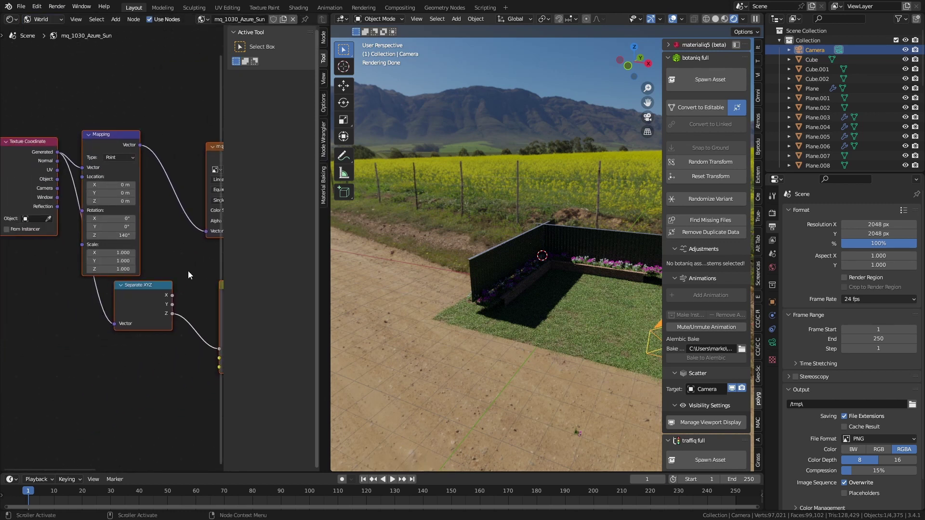
left_click_drag(116, 237, 195, 237)
Place the 3D cursor on the lawn in front of the left-hand brick bed and close the Shader Editor area.
middle_click_drag(586, 328, 536, 330)
scroll(572, 329, "up", 5)
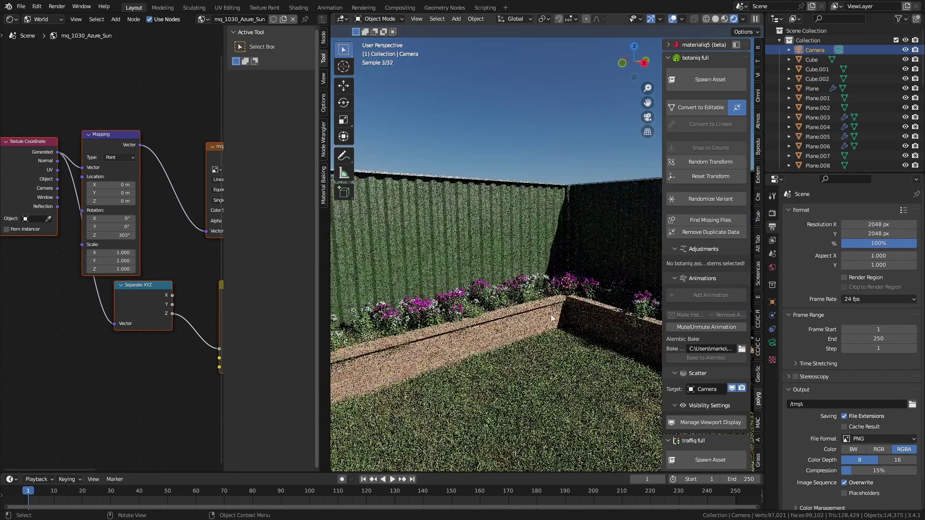
right_click(529, 351, "shift")
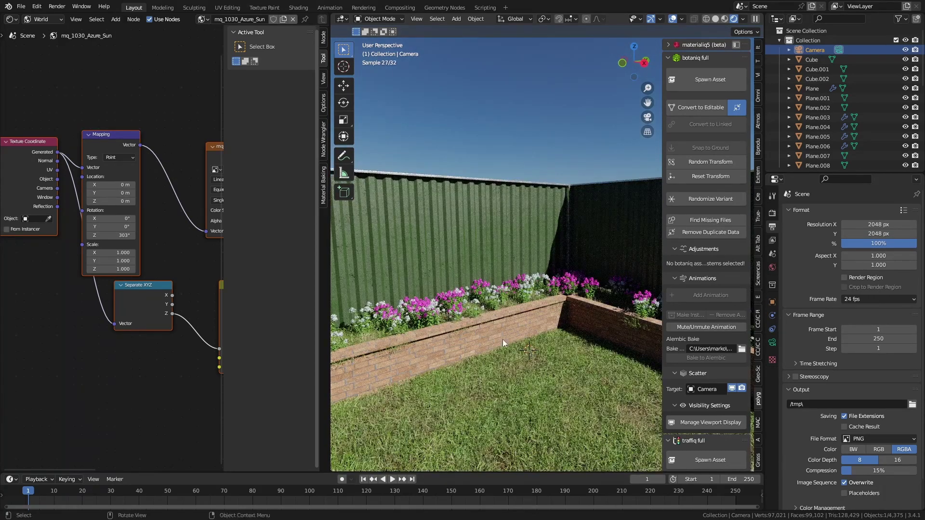
left_click_drag(331, 16, 269, 29)
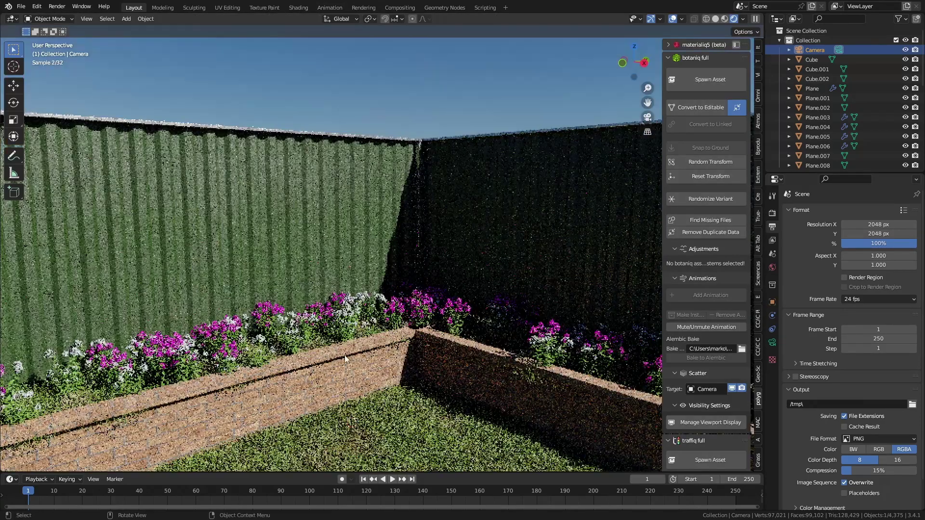
middle_click_drag(406, 404, 411, 339, "shift")
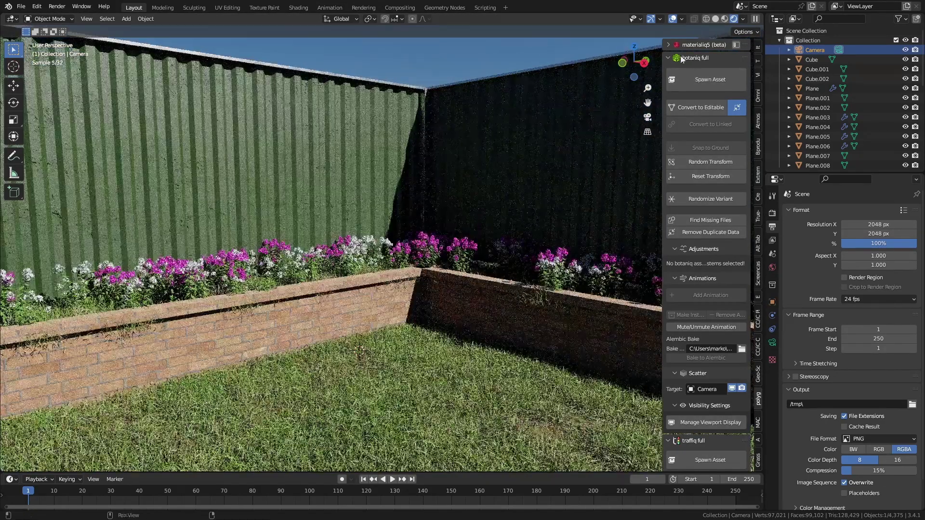
Examine the coniferous and deciduous tree assets that botaniq offers for spawning.
left_click(707, 80)
left_click(705, 176)
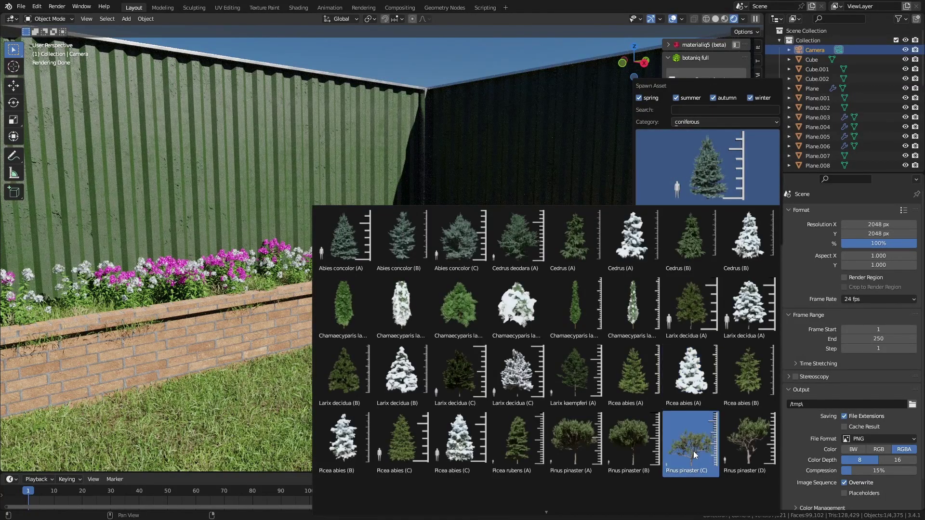
scroll(638, 410, "down", 5)
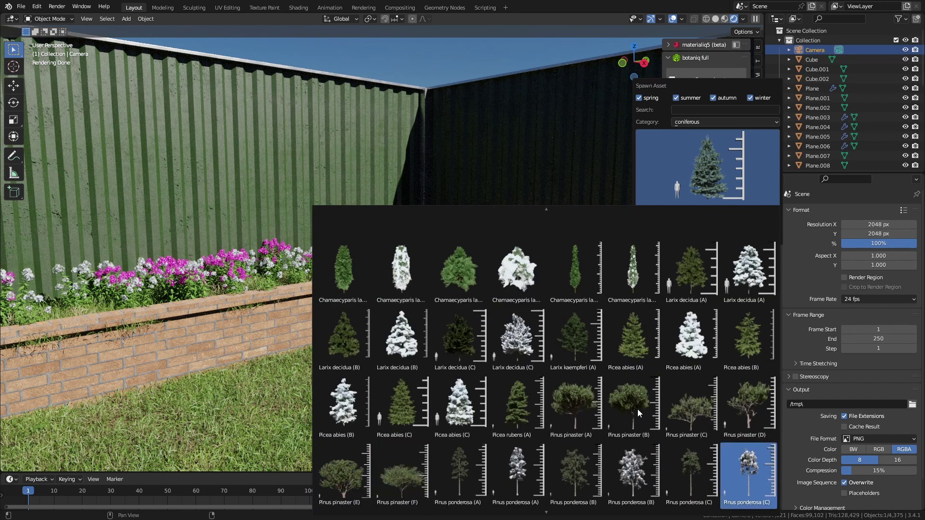
scroll(637, 411, "down", 6)
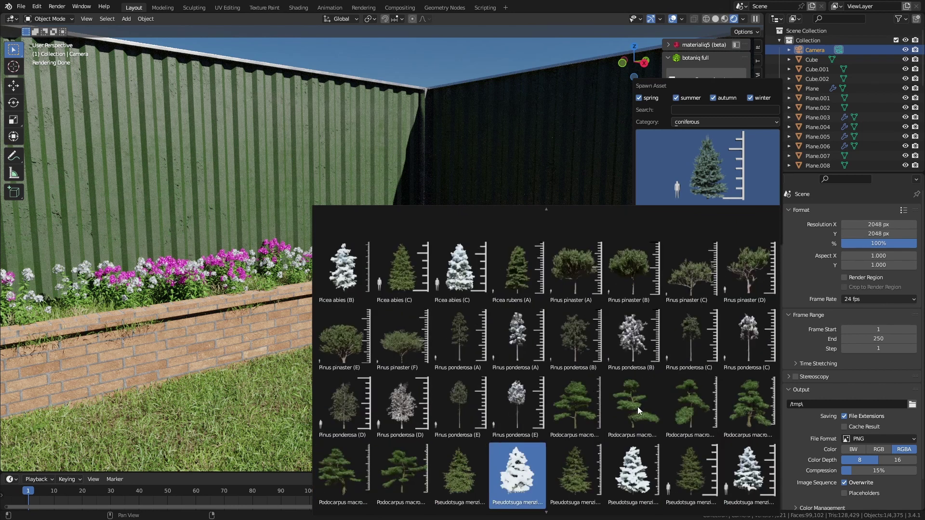
scroll(638, 407, "down", 2)
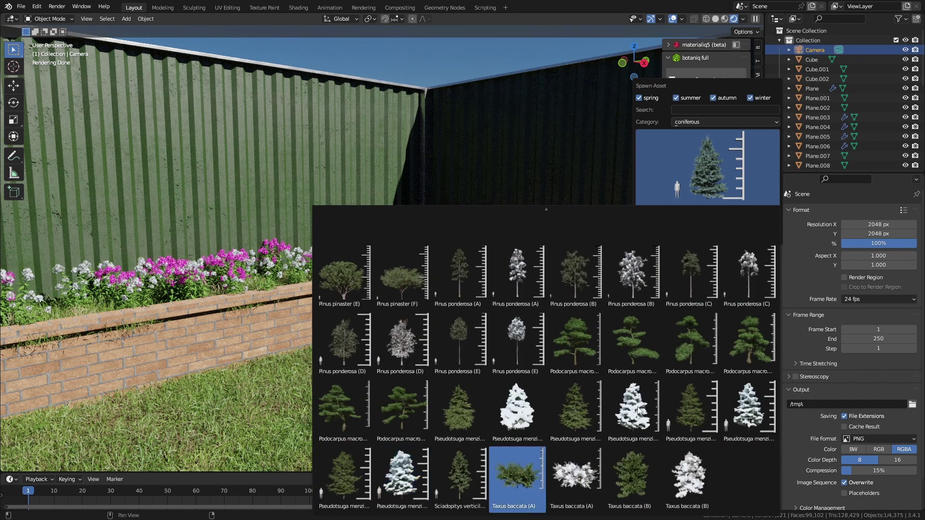
scroll(638, 407, "down", 4)
left_click(730, 120)
left_click(722, 144)
left_click(720, 160)
scroll(626, 387, "down", 4)
scroll(626, 387, "down", 20)
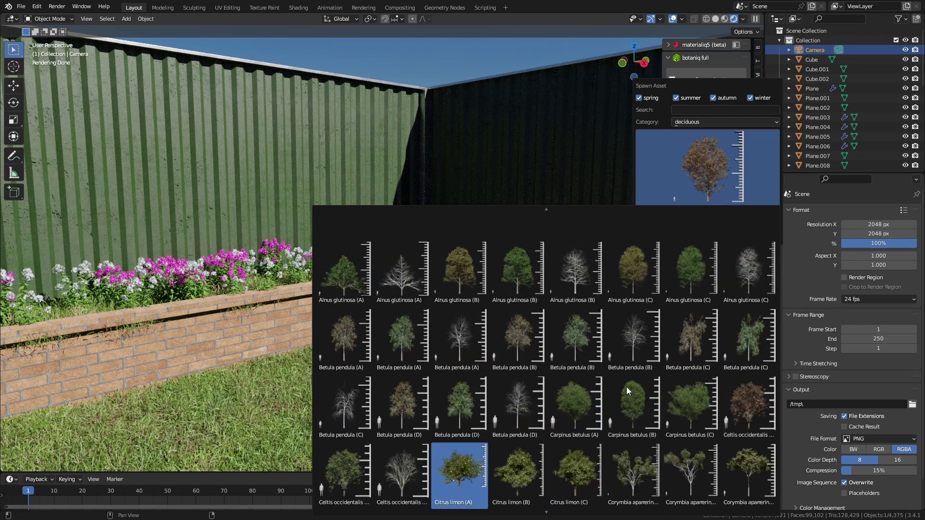
scroll(622, 379, "up", 12)
scroll(621, 376, "down", 20)
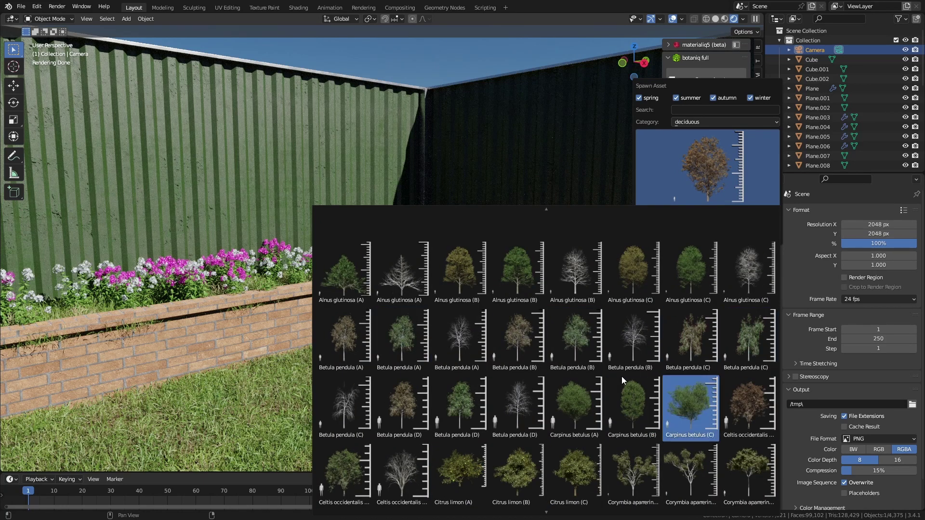
Spawn the asset Tree_Lemon-Tree_A_spring-summer-autumn from the botaniq plants category at the 3D cursor.
scroll(621, 376, "down", 20)
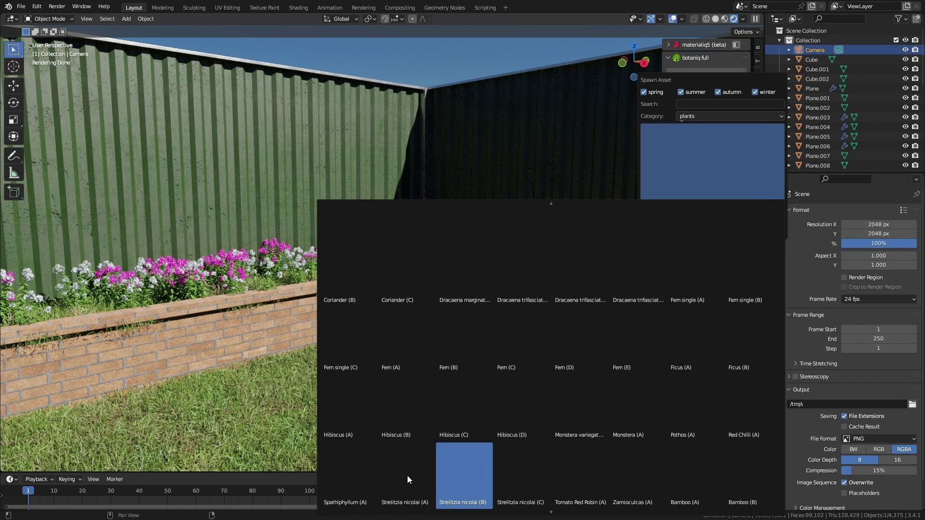
scroll(407, 475, "up", 20)
scroll(407, 475, "down", 20)
left_click(348, 496)
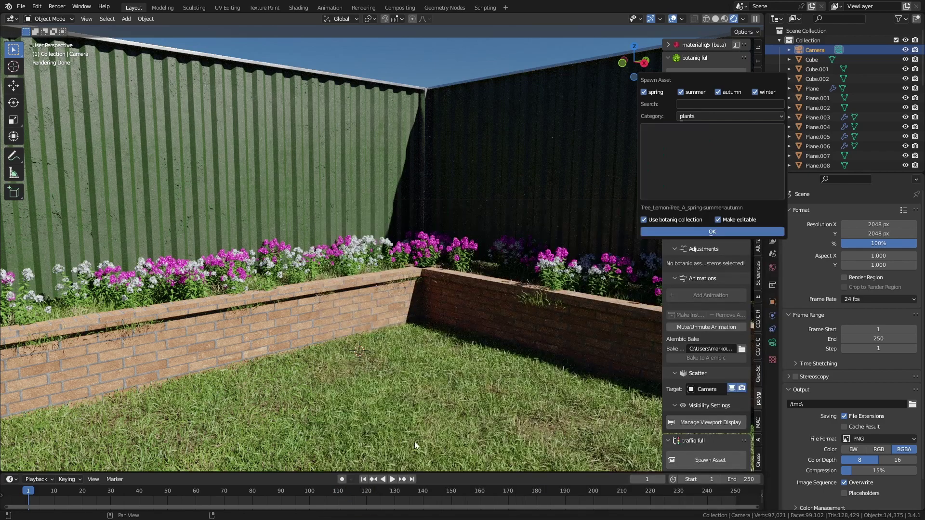
left_click(713, 232)
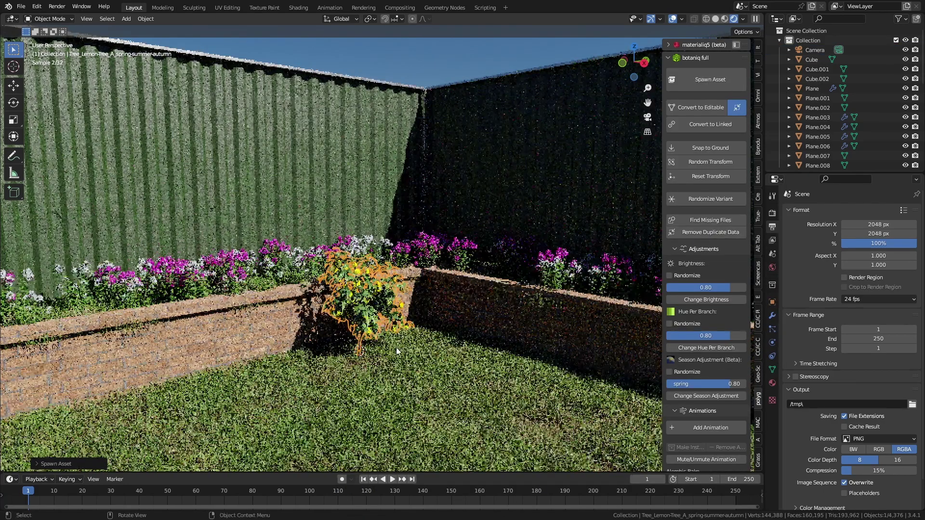
Raise the lemon tree along Z to the height of the planting bed and scale it up about 1.8 times.
key("g")
key("z")
left_click(357, 348)
key("s")
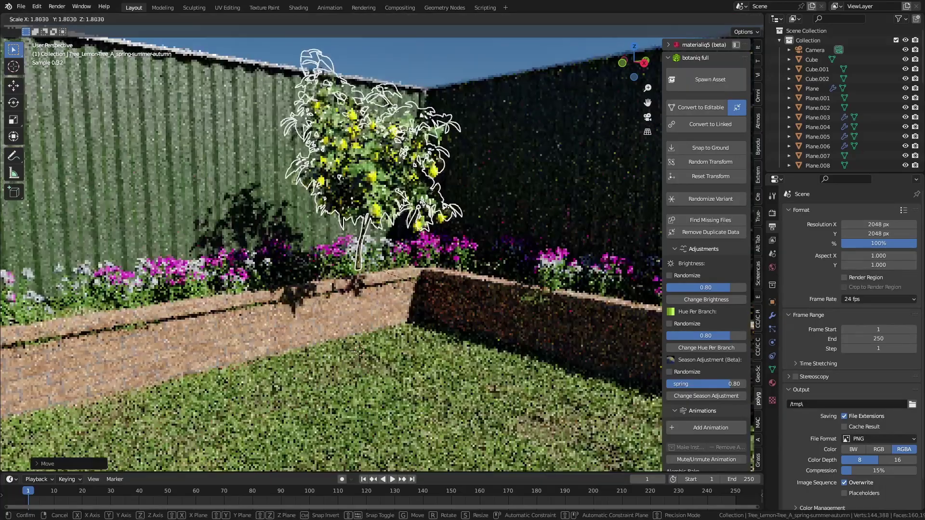
left_click(372, 284)
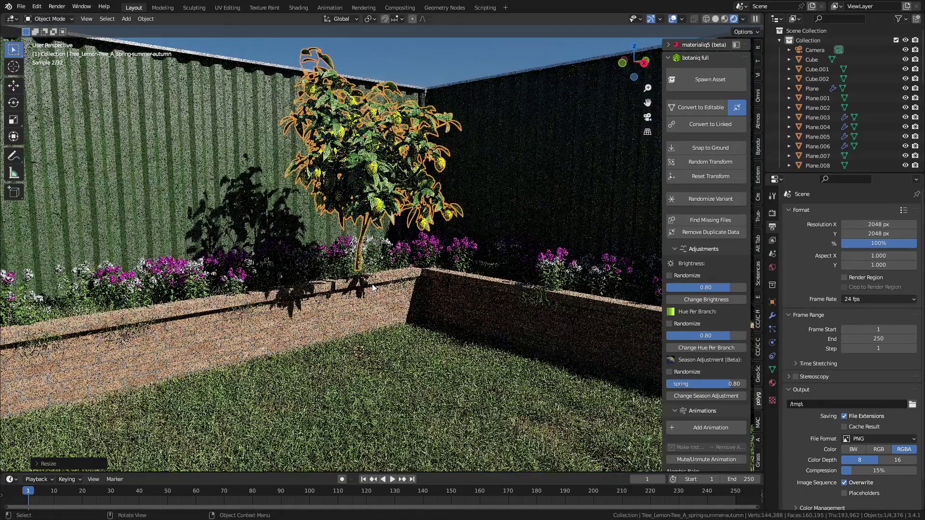
Rotate the lemon tree in top view and move it into the corner where the two planting beds meet.
key("KP_7")
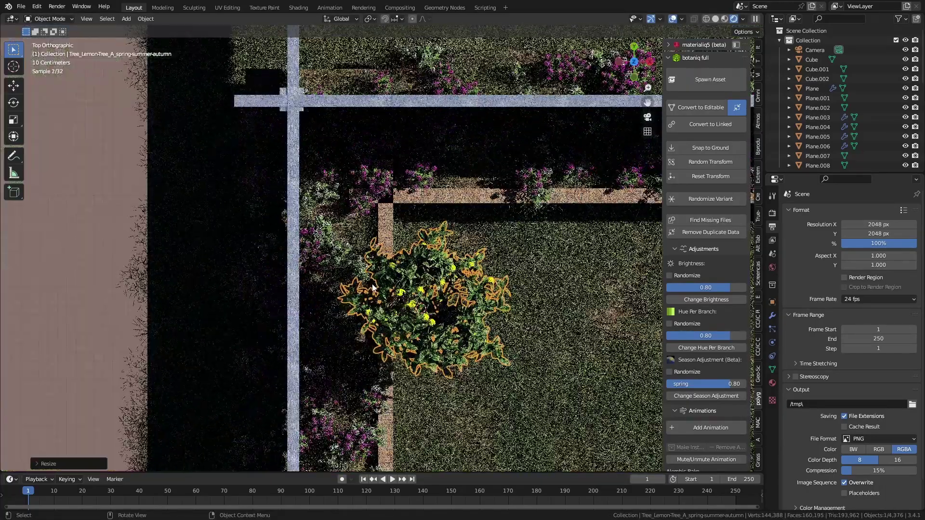
key("r")
left_click(408, 220)
key("g")
left_click(408, 217)
Duplicate the lemon tree and place the copy farther along the left-hand planting bed.
middle_click_drag(408, 218, 390, 262)
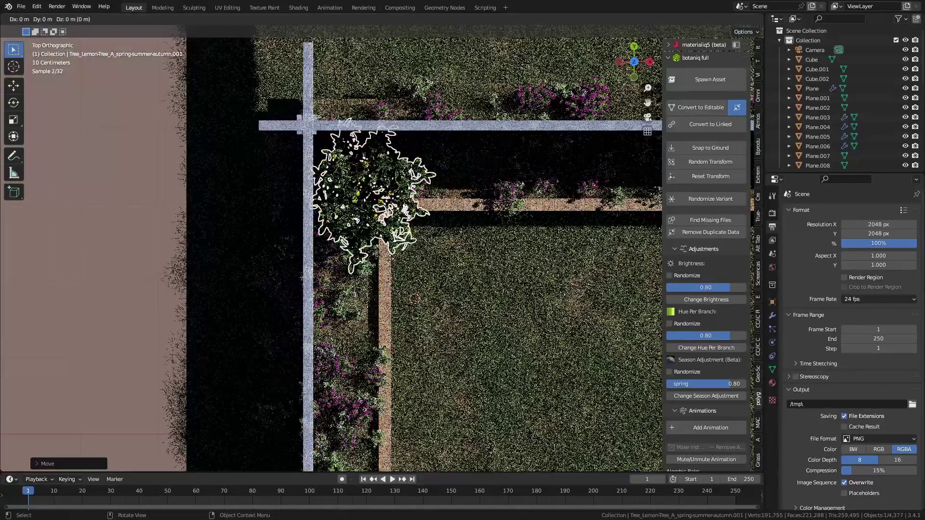
key("shift+d")
left_click(439, 378)
middle_click_drag(439, 378, 385, 308)
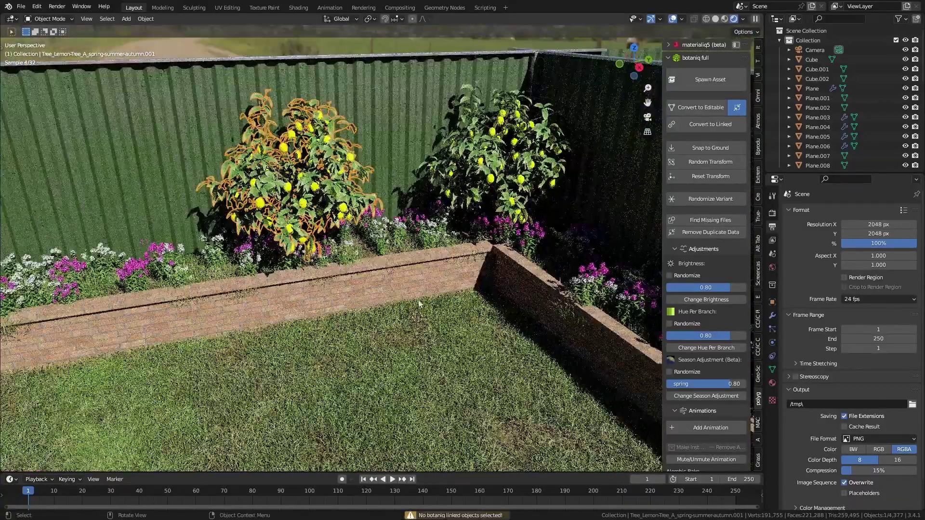
Rotate the duplicated lemon tree so it differs from the corner tree, and scale it up.
right_click(419, 304)
key("Escape")
key("r")
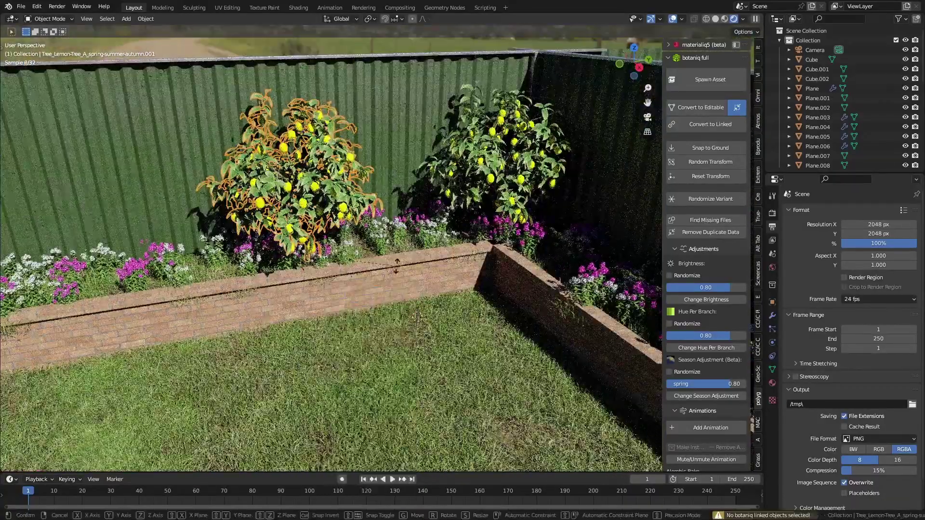
left_click(417, 317)
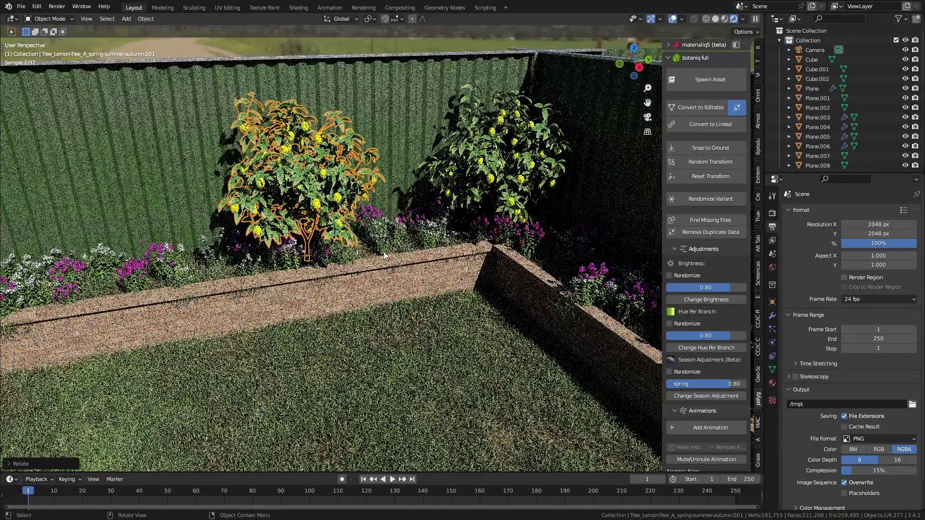
key("s")
left_click(411, 267)
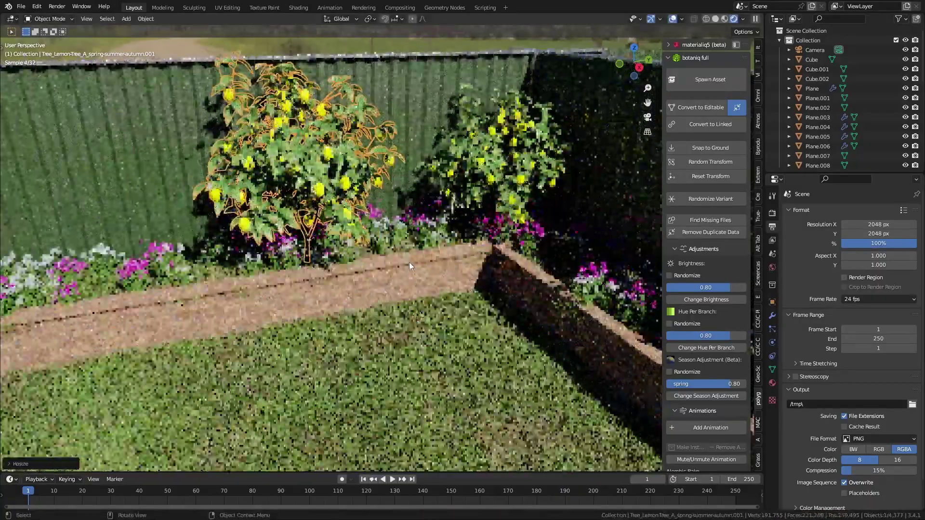
Look through the scene camera and scale the left-hand lemon tree down to suit the framing.
key("KP_0")
left_click(465, 123)
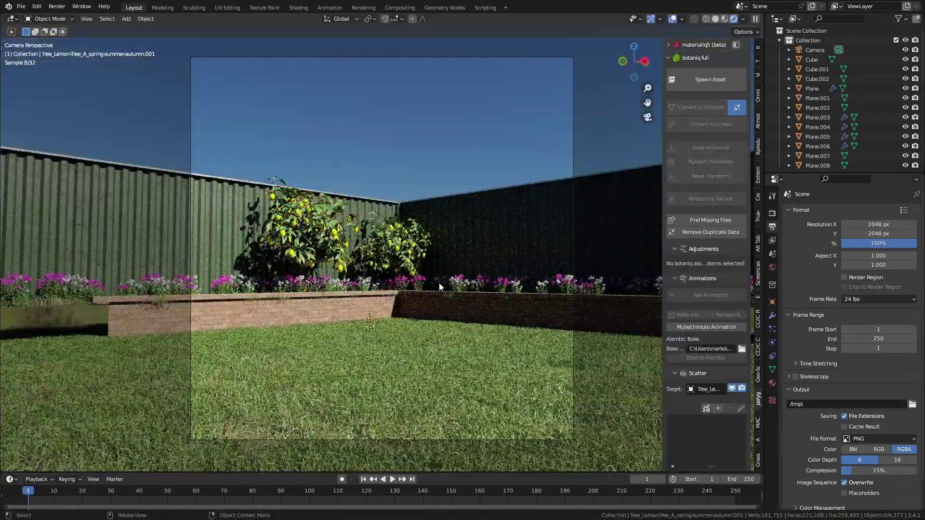
left_click(394, 243)
key("s")
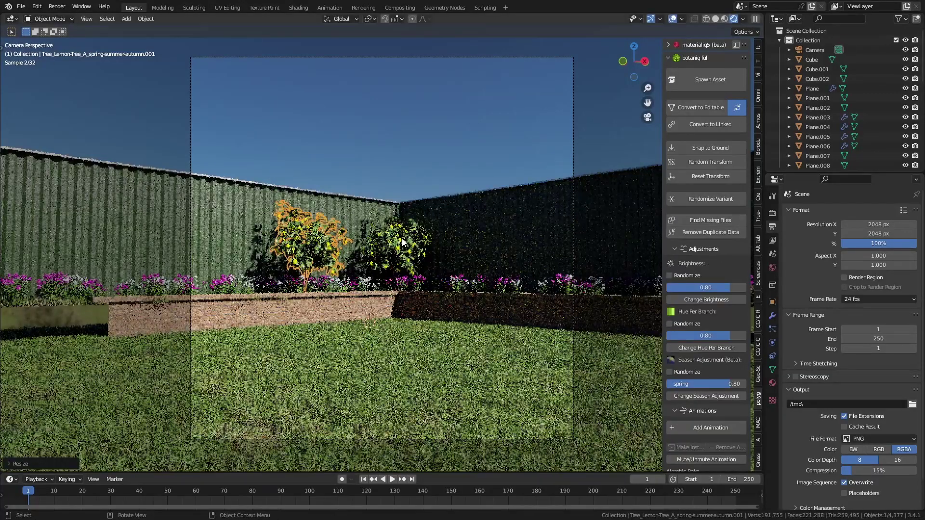
left_click(424, 251)
left_click(308, 241)
key("s")
left_click(644, 255)
Spawn the green summer Acer pseudoplatanus A tree from botaniq's deciduous category.
scroll(619, 210, "up", 4)
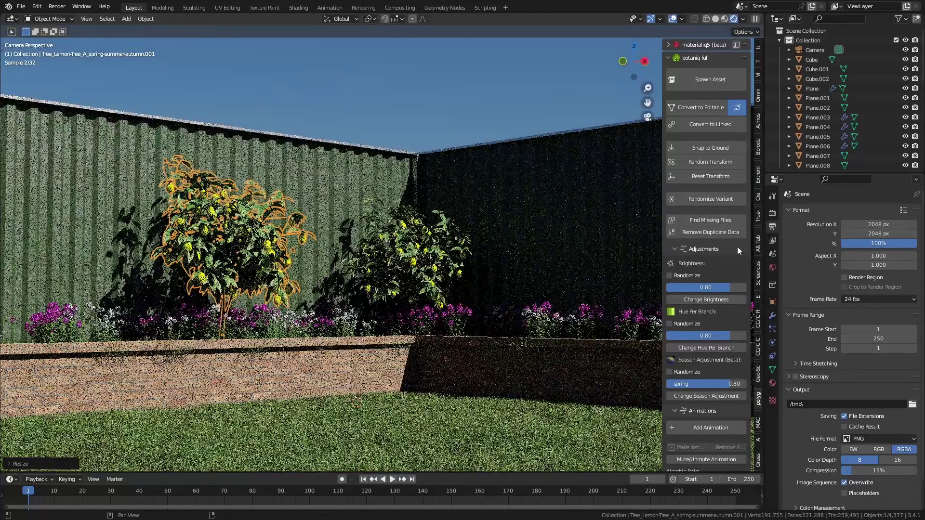
scroll(725, 108, "down", 2)
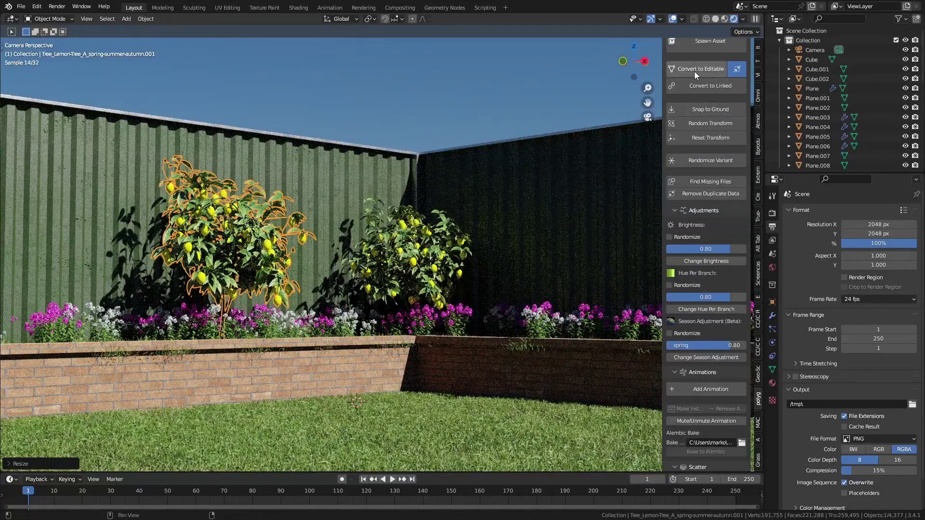
scroll(711, 48, "up", 2)
left_click(707, 73)
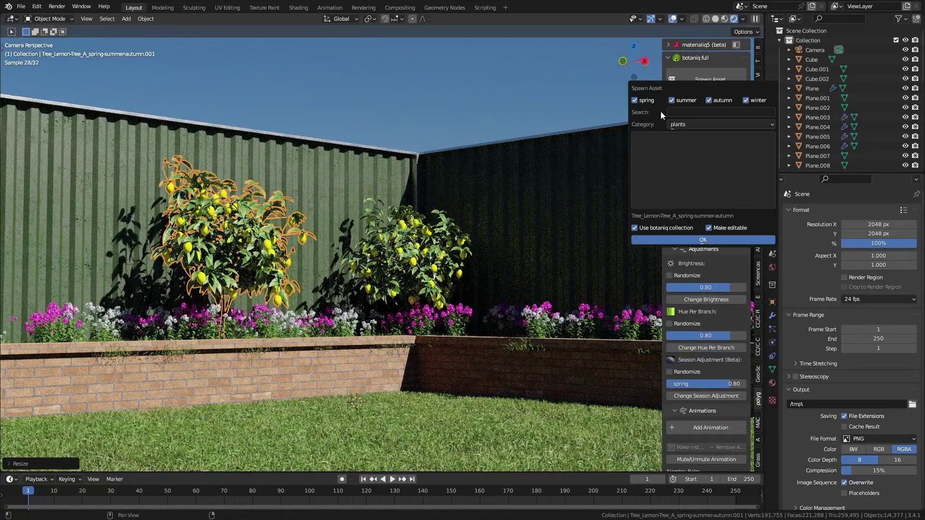
left_click(706, 126)
left_click(709, 149)
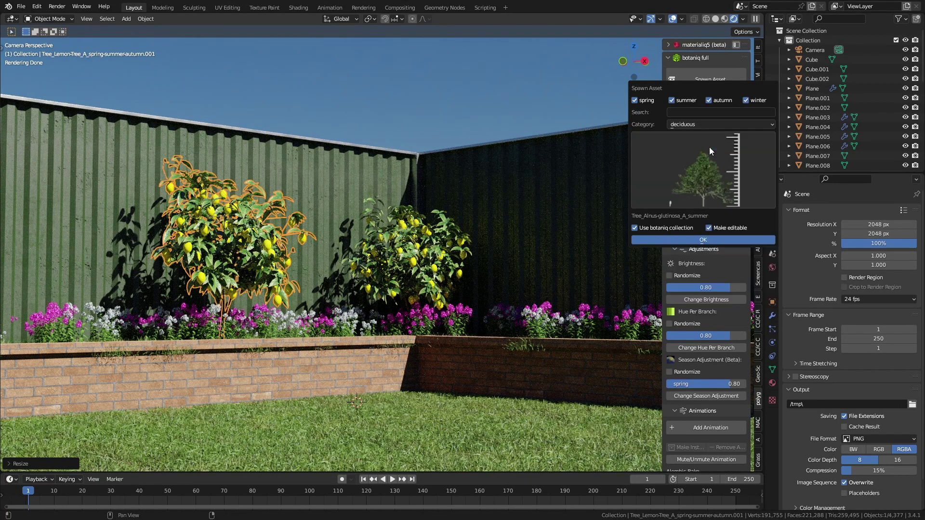
left_click(713, 178)
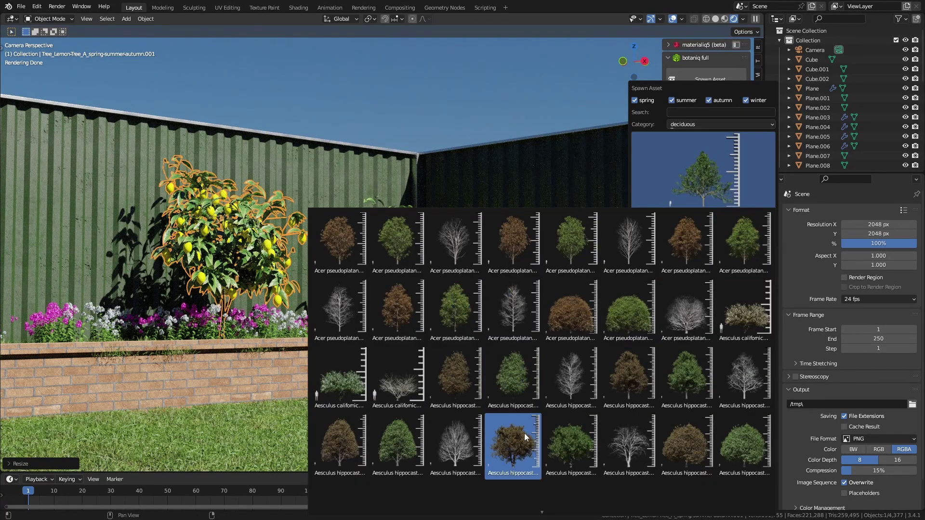
left_click(396, 247)
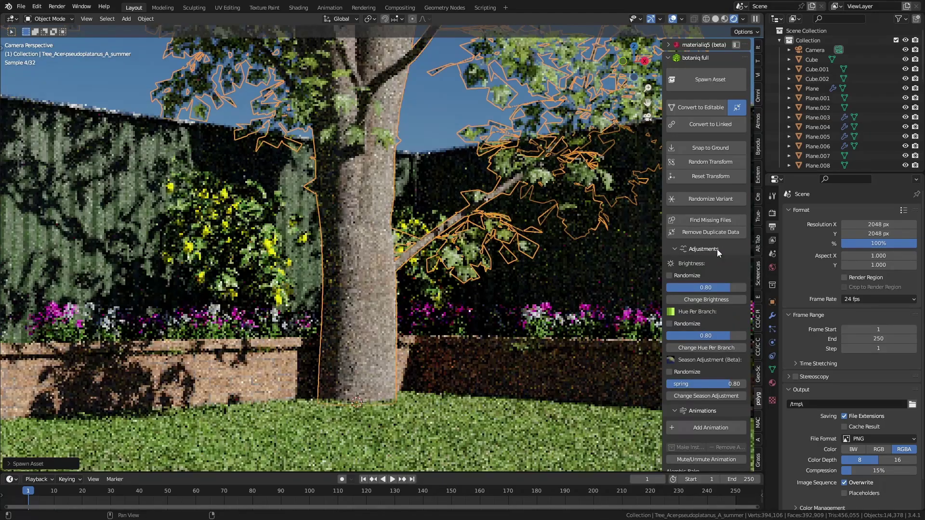
Move the Acer tree in top view far behind the fence corner, check it through the scene camera, and deselect it.
middle_click_drag(452, 304, 481, 369)
scroll(481, 369, "down", 5)
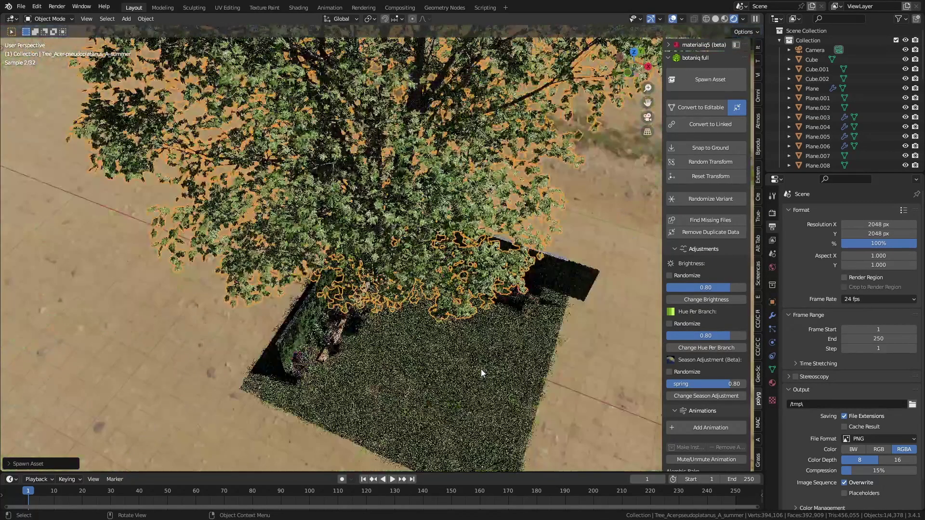
key("KP_7")
key("g")
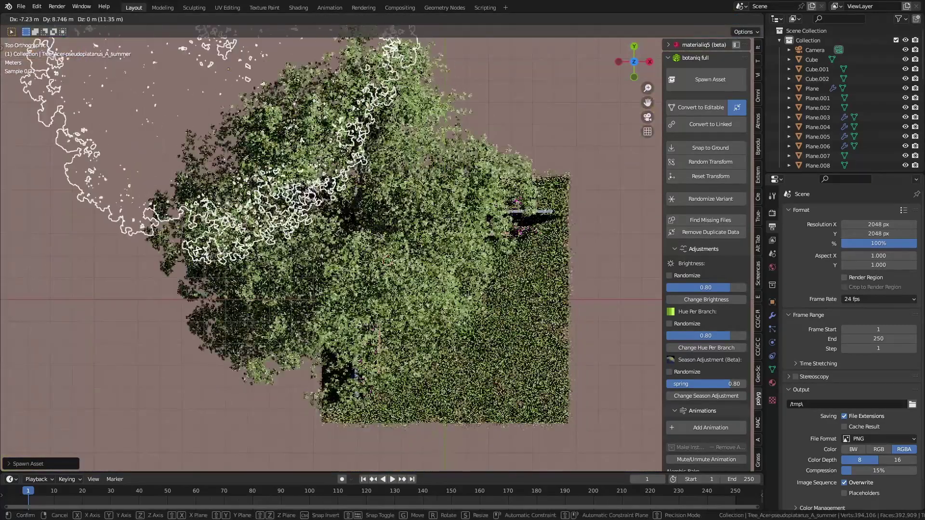
left_click(249, 455)
scroll(249, 455, "down", 5)
key("g")
left_click(305, 141)
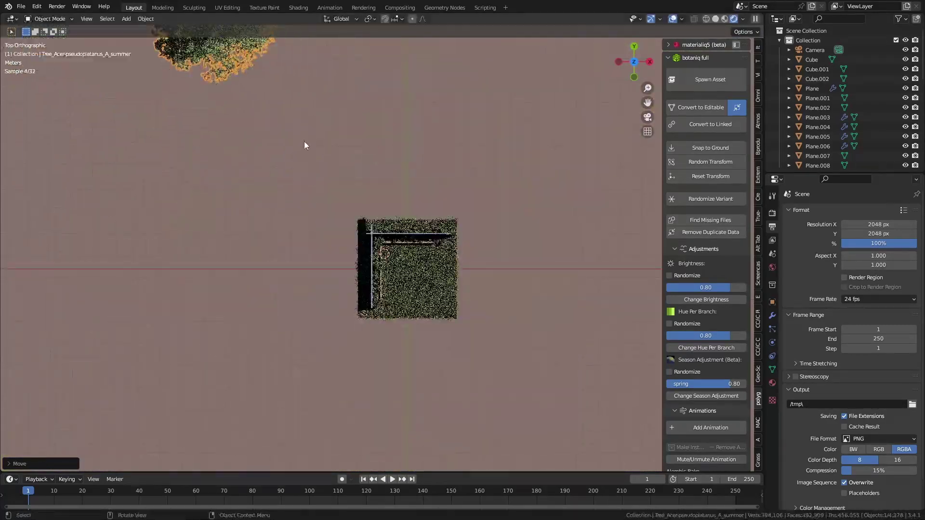
key("KP_0")
key("alt+a")
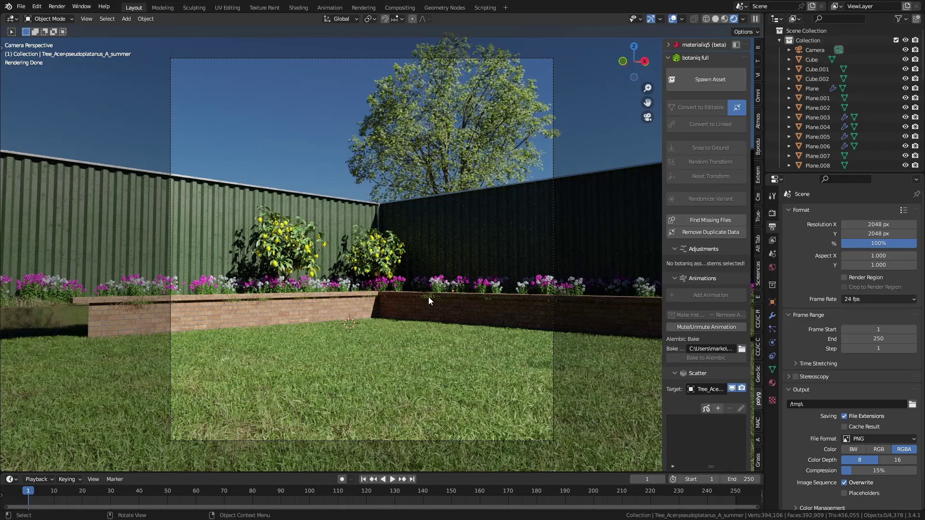
Shift the flowers in the shaded right-hand planting bed slightly along the Y axis toward the fence.
left_click(429, 302)
key("g")
key("y")
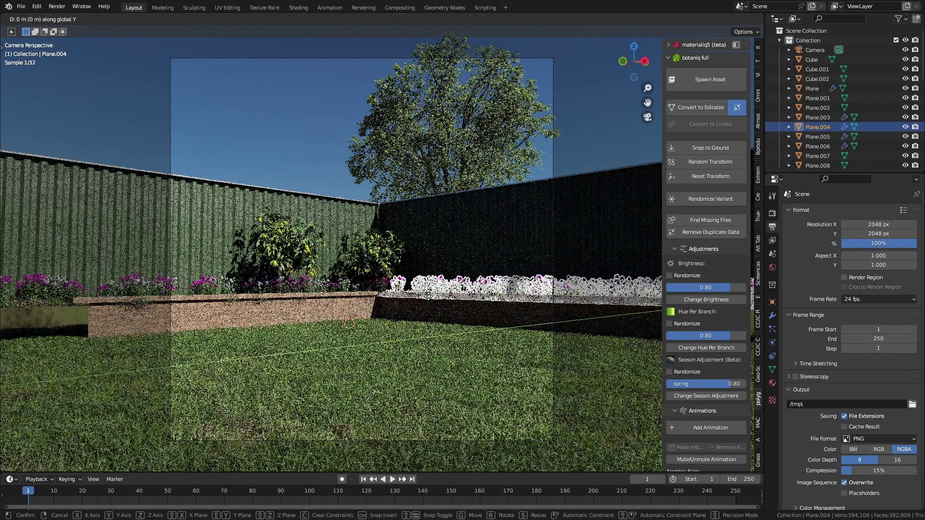
left_click(433, 300)
Shift the flowers in the sunlit left-hand planting bed slightly along the X axis and deselect them.
left_click(276, 292)
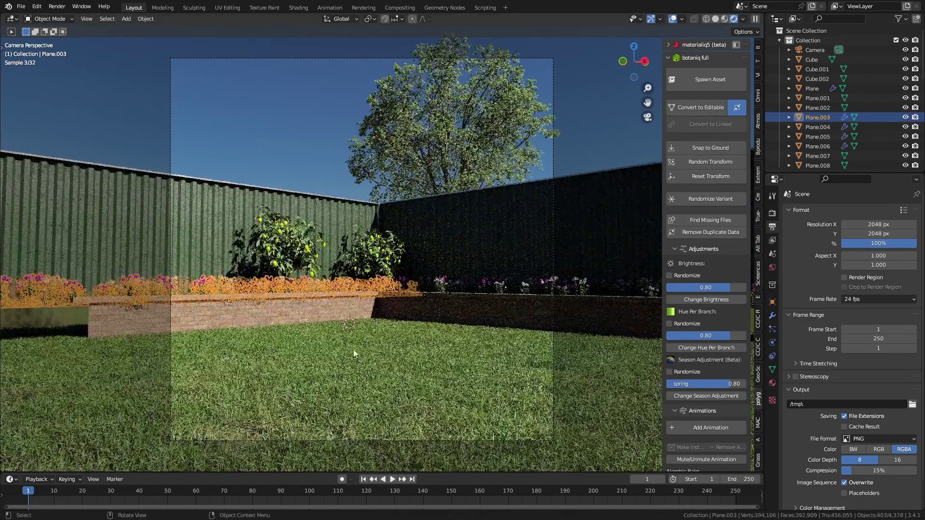
key("g")
key("x")
left_click(361, 359)
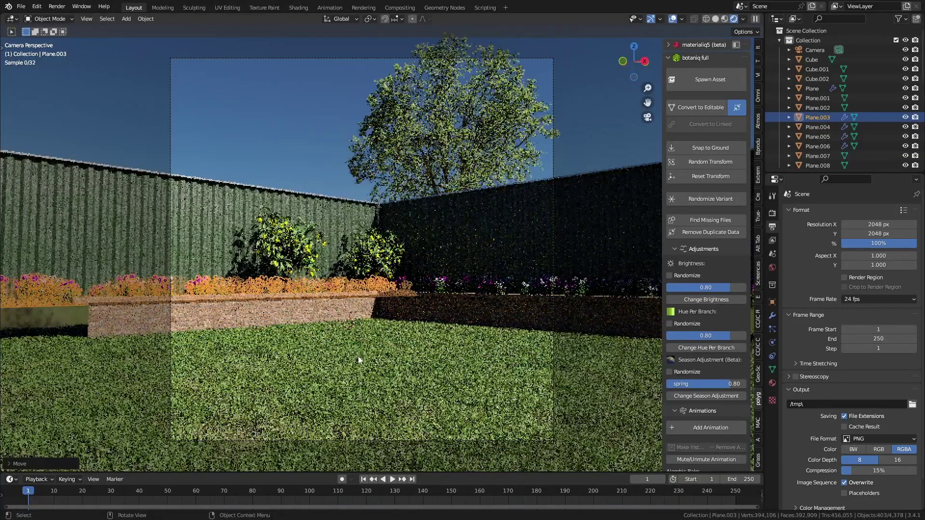
left_click(303, 180)
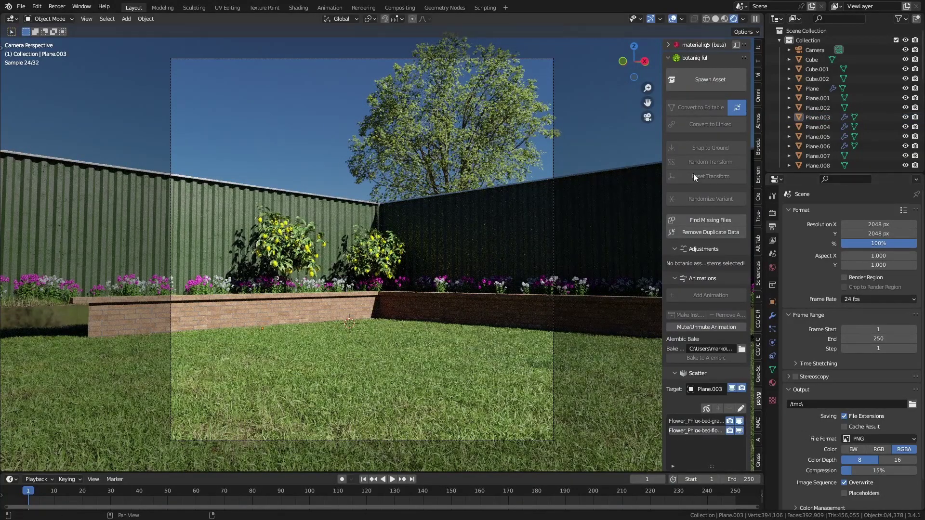
Select the scene camera and change its lens type from Perspective to Panoramic.
left_click(553, 152)
scroll(805, 327, "down", 2)
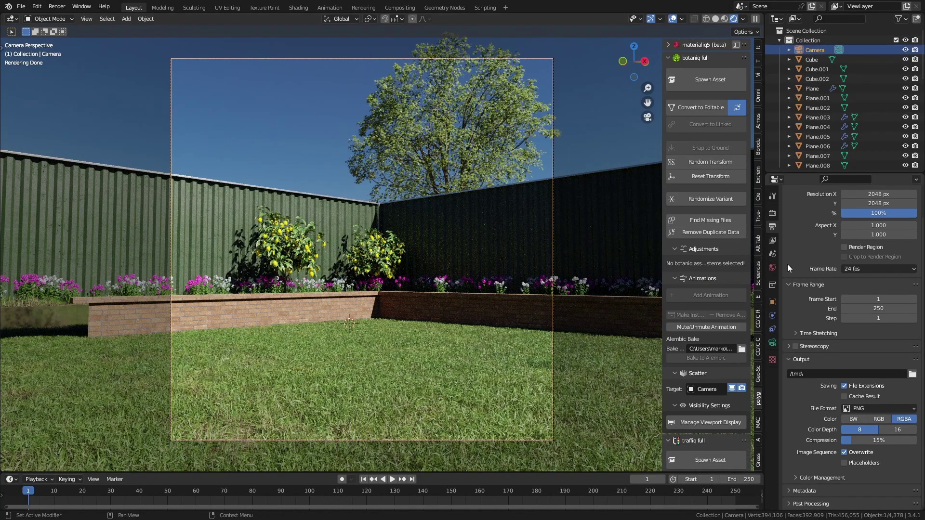
left_click(771, 213)
left_click(773, 342)
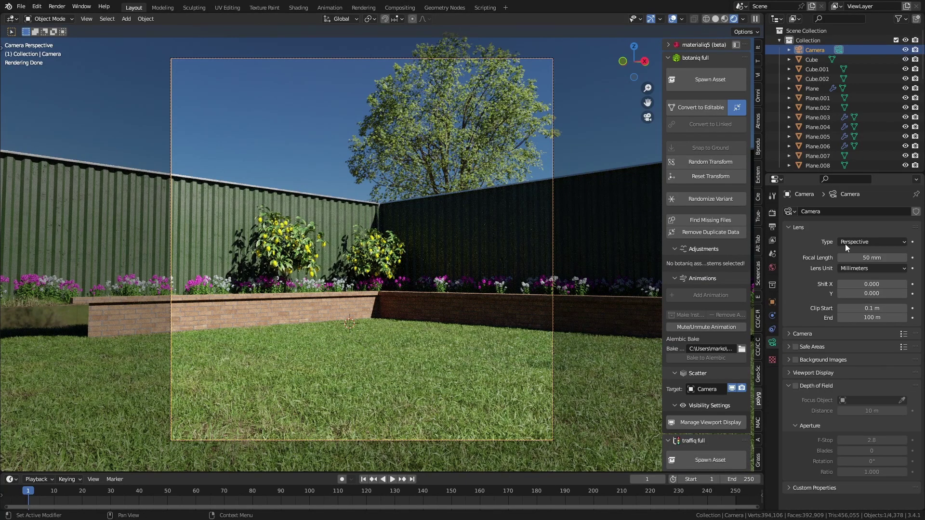
left_click(866, 241)
left_click(864, 274)
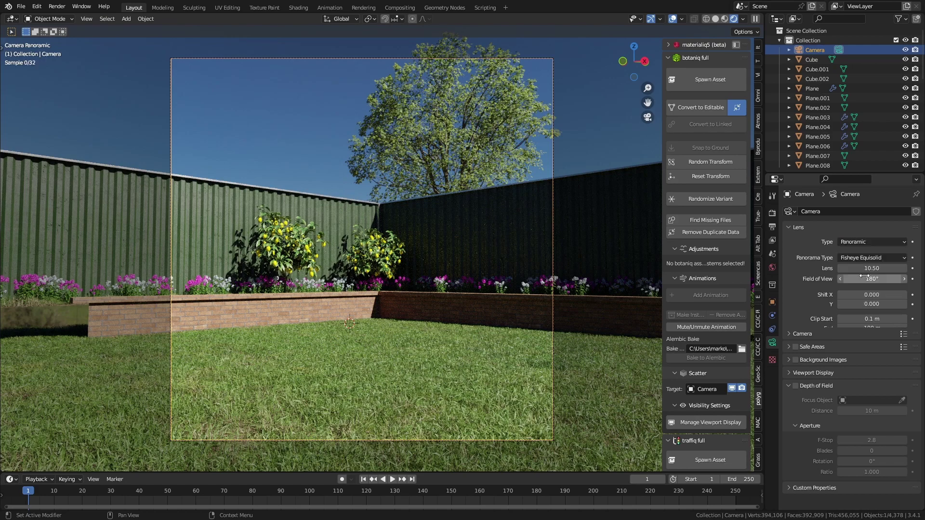
Try a lens value of 30 for the Fisheye Equisolid camera.
left_click(870, 268)
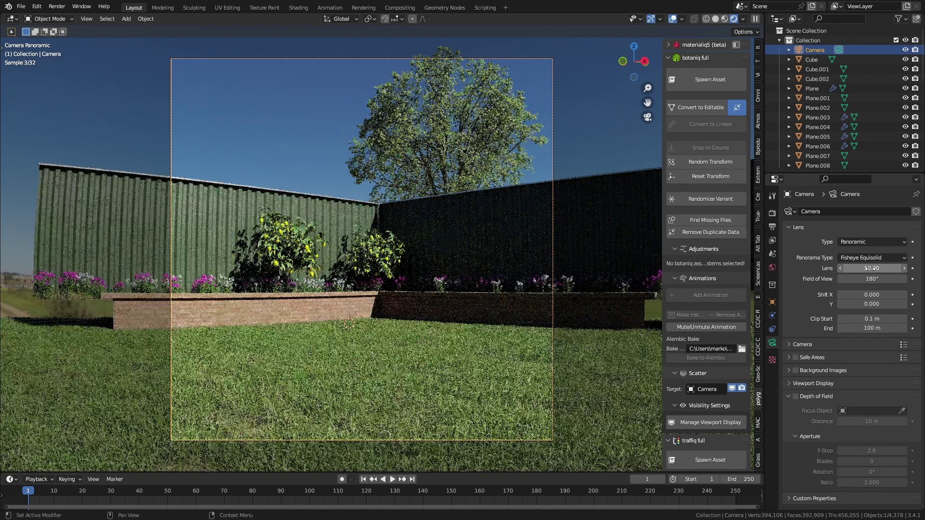
left_click(869, 269)
type("30")
key("Return")
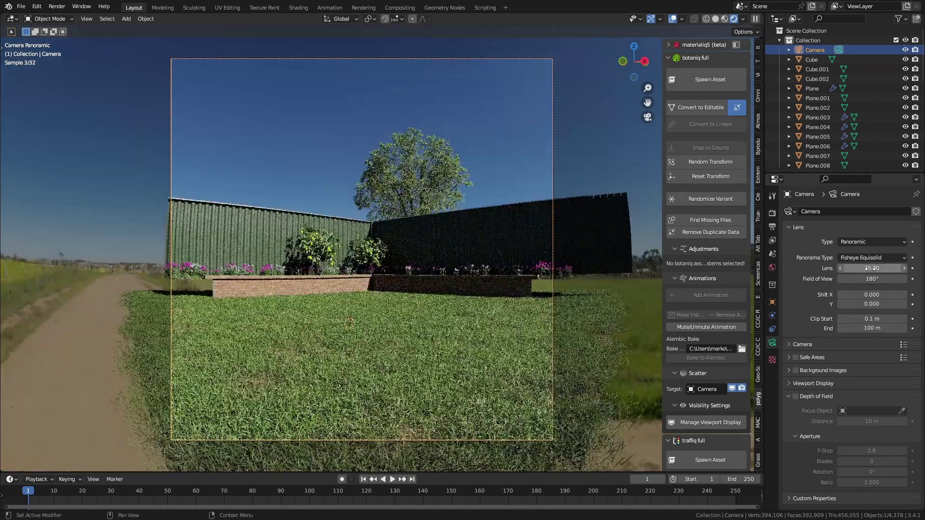
Set the fisheye camera's lens value to 40.
left_click(871, 269)
type("40")
key("Return")
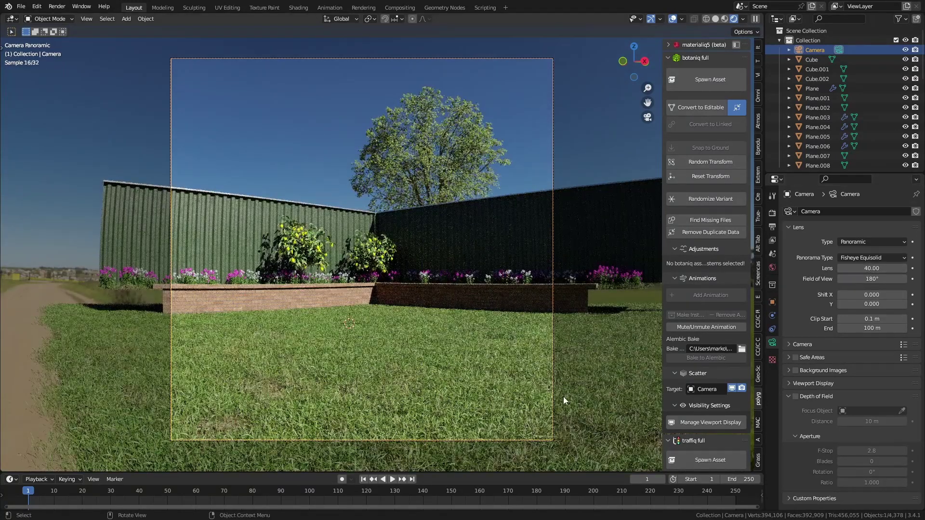
Move the camera forward along its local Z axis, closer to the planting beds.
key("g")
key("z")
key("z")
left_click(540, 321)
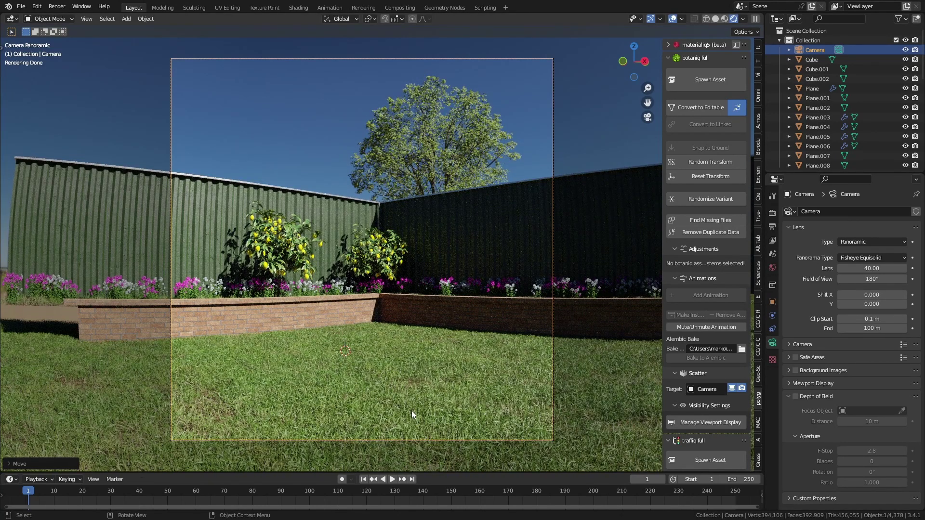
Enable the camera's depth of field and pick the corner lemon tree as its focus object.
left_click(795, 396)
left_click(902, 411)
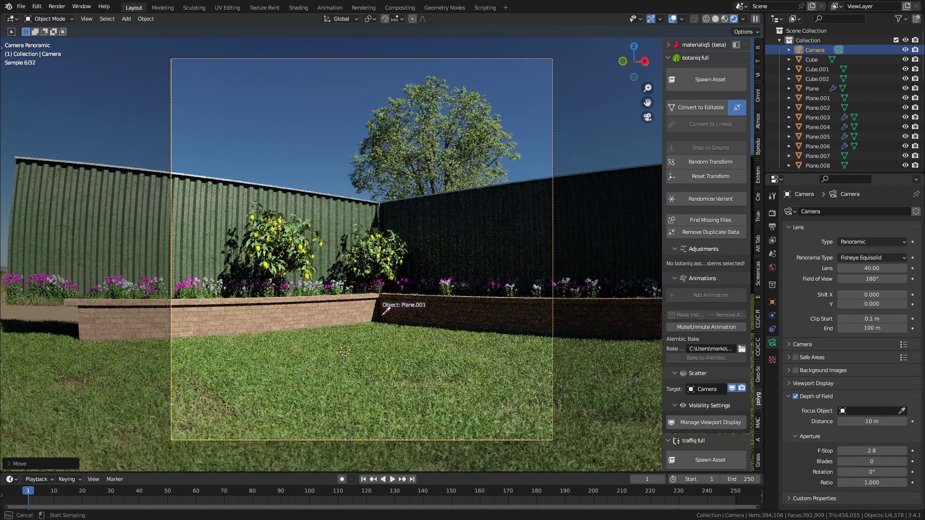
left_click(378, 257)
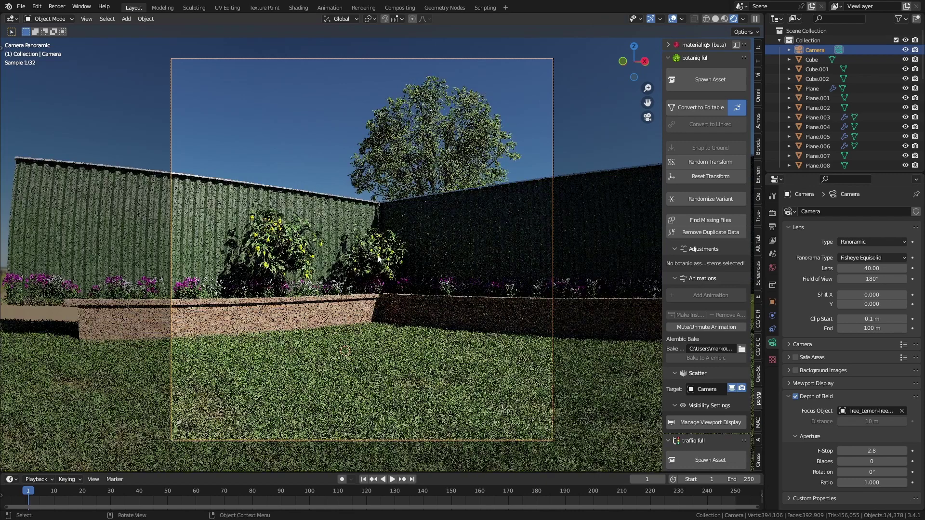
Deselect the camera, save the file, and render the camera view.
left_click(302, 142)
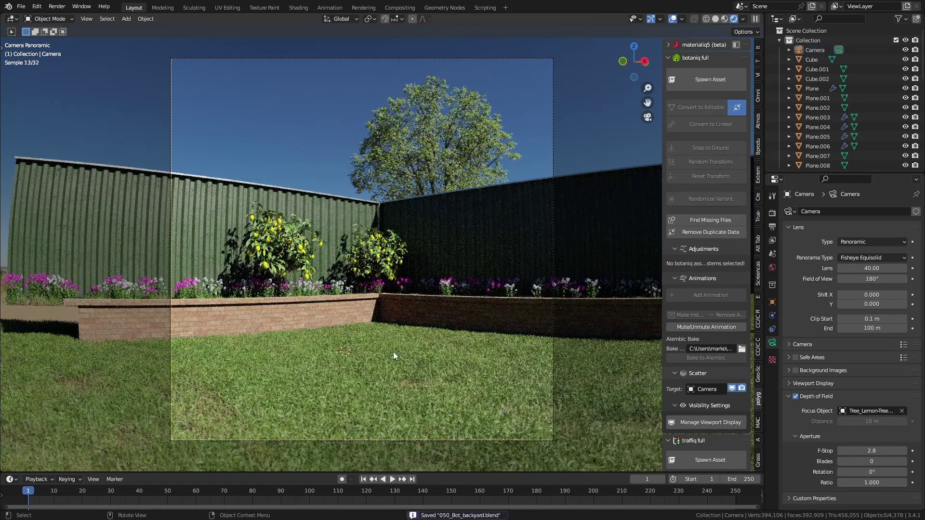
key("F12")
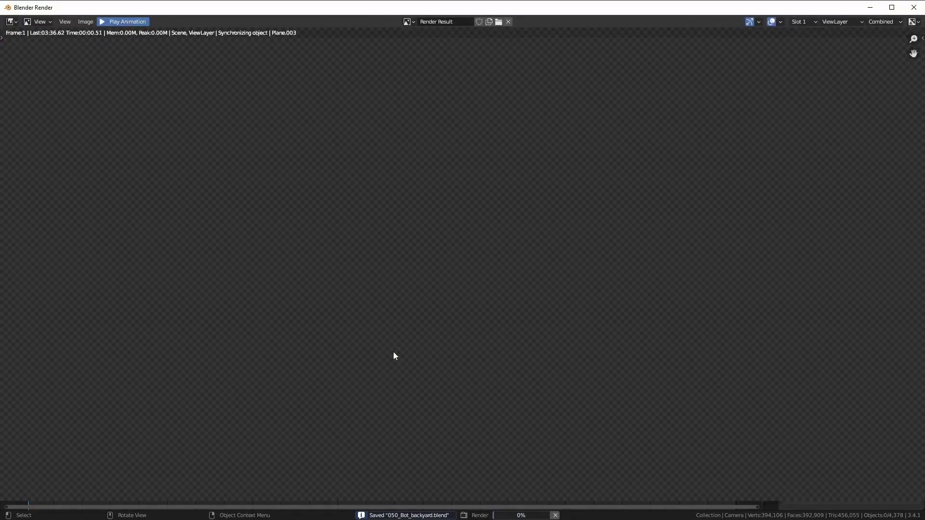